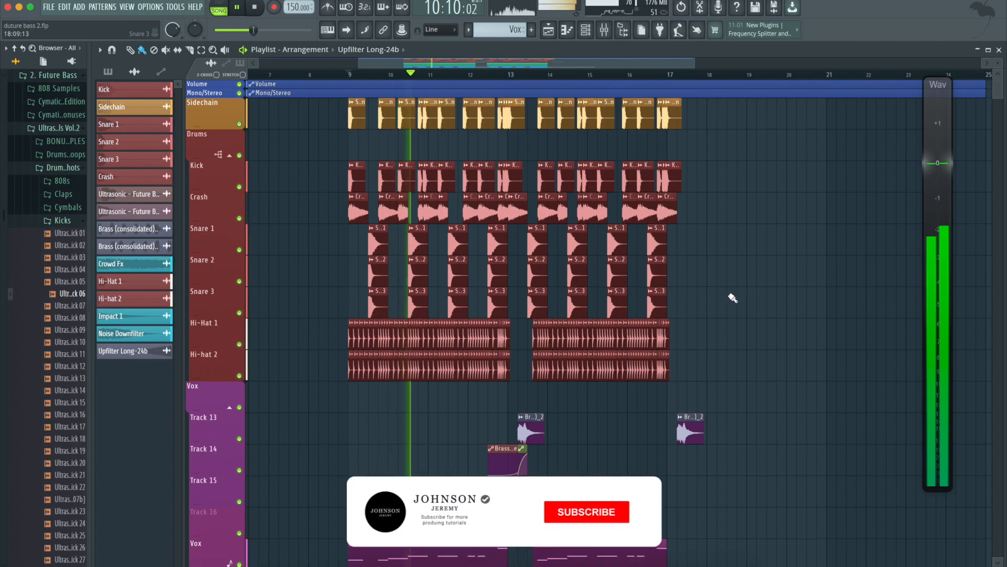
# Look through the whole arrangement during playback, from the drums through the vox, synth and bass tracks to the Fx tracks.
pyautogui.scroll(-4, 733, 296)
pyautogui.scroll(-4, 733, 297)
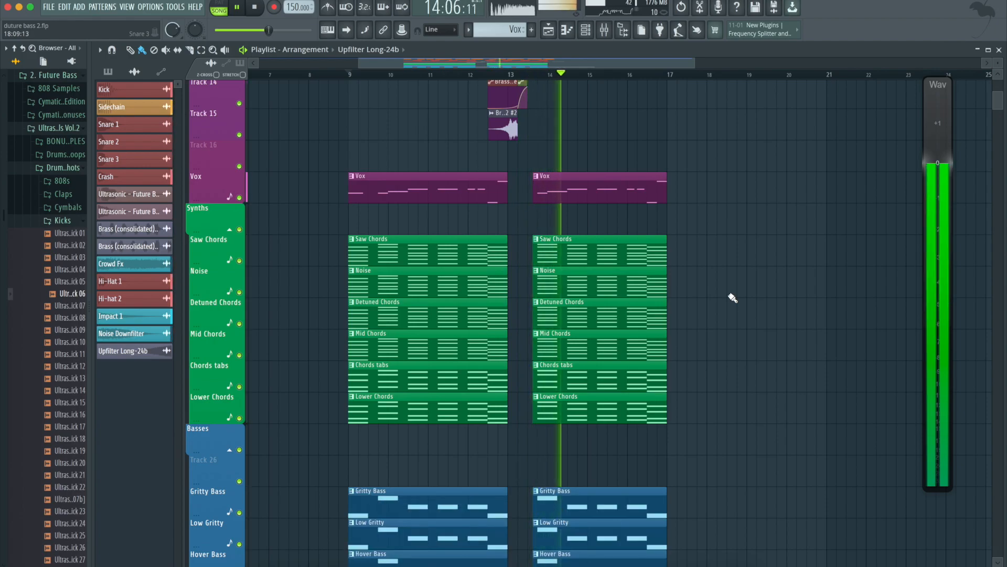
pyautogui.scroll(-6, 733, 297)
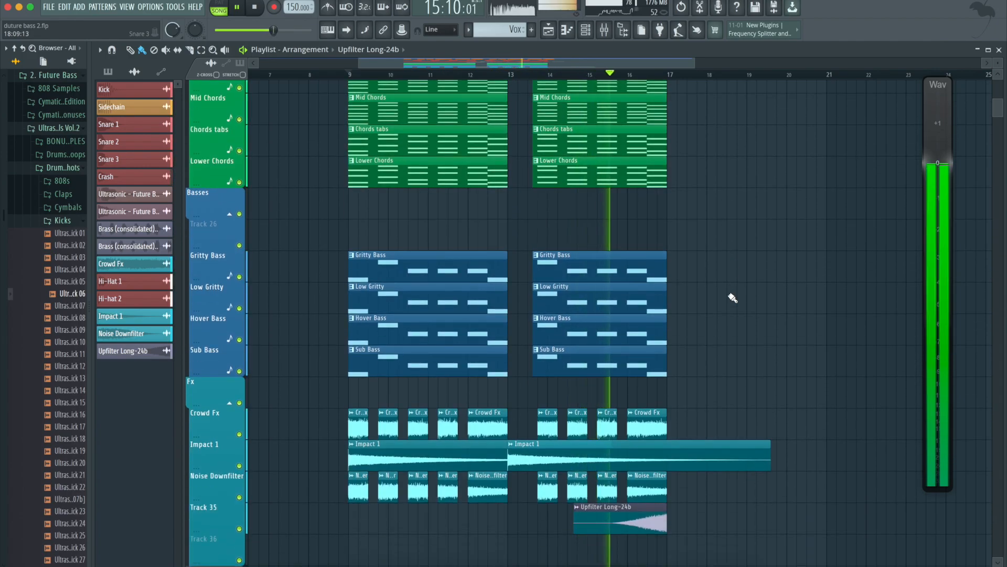
# Play back the soloed drum tracks together, from Kick through Hi-hat 2.
pyautogui.click(605, 31)
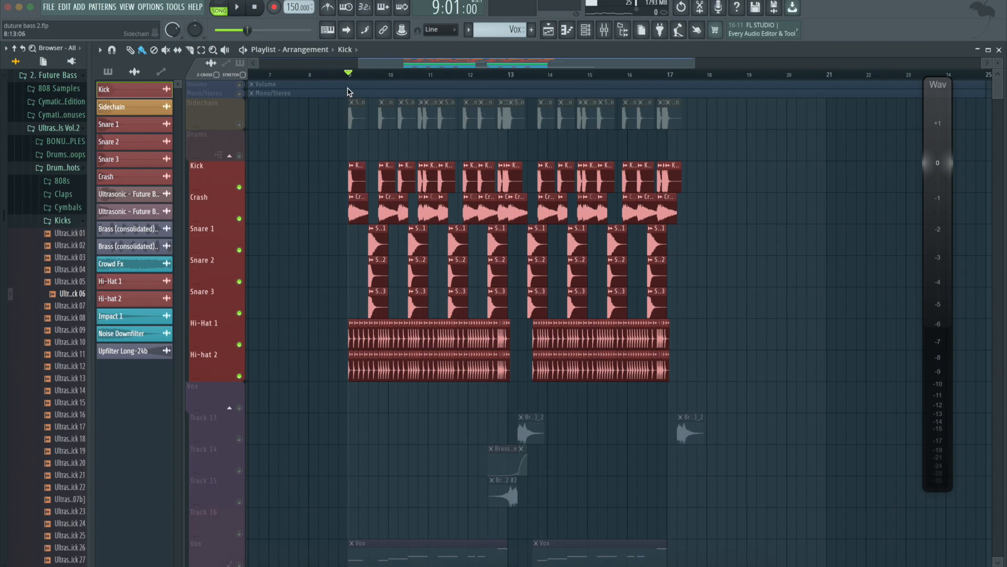
pyautogui.press('space')
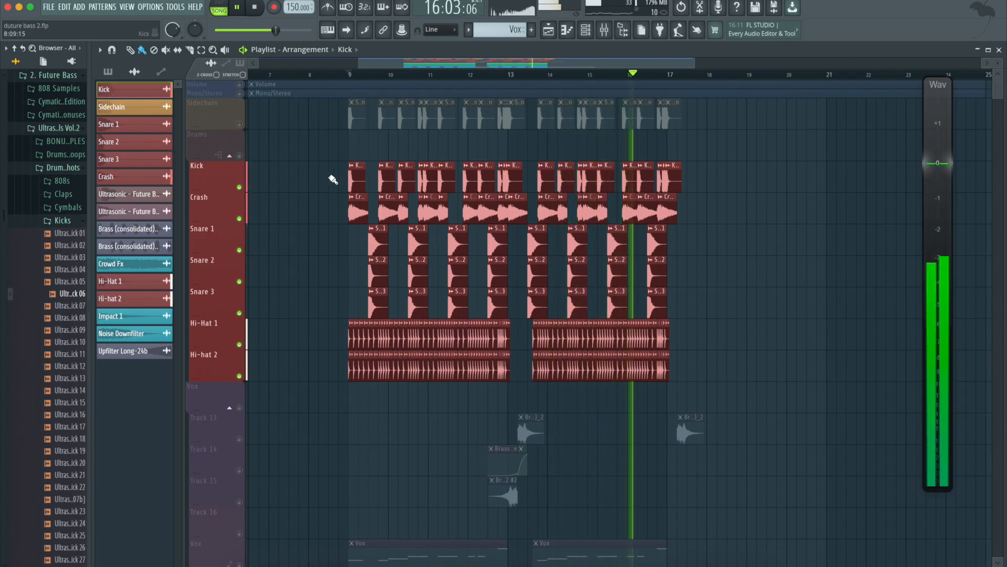
pyautogui.press('space')
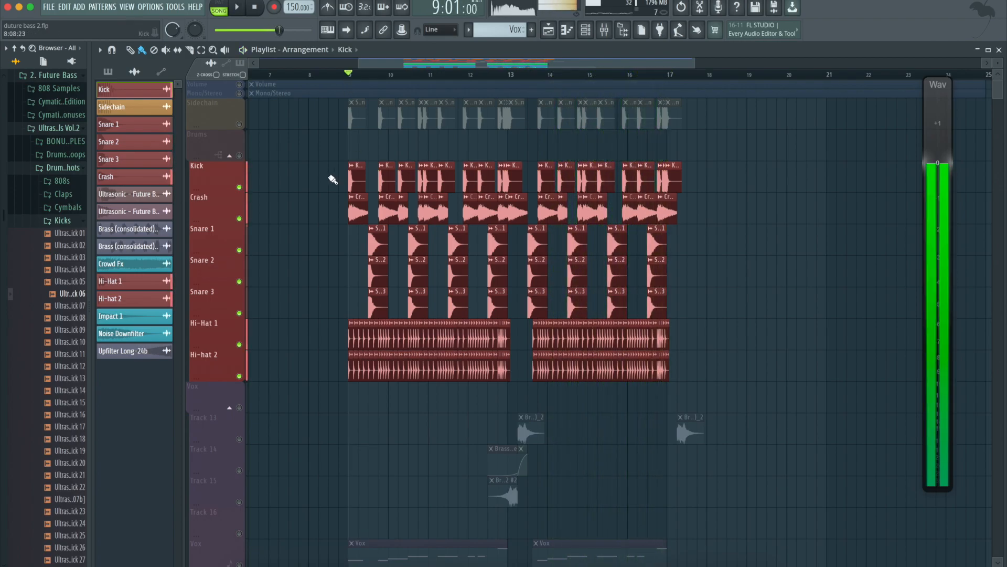
# Solo the Kick track and the Crash track one at a time and listen to each.
pyautogui.rightClick(239, 187)
pyautogui.press('space')
pyautogui.press('space')
pyautogui.rightClick(239, 219)
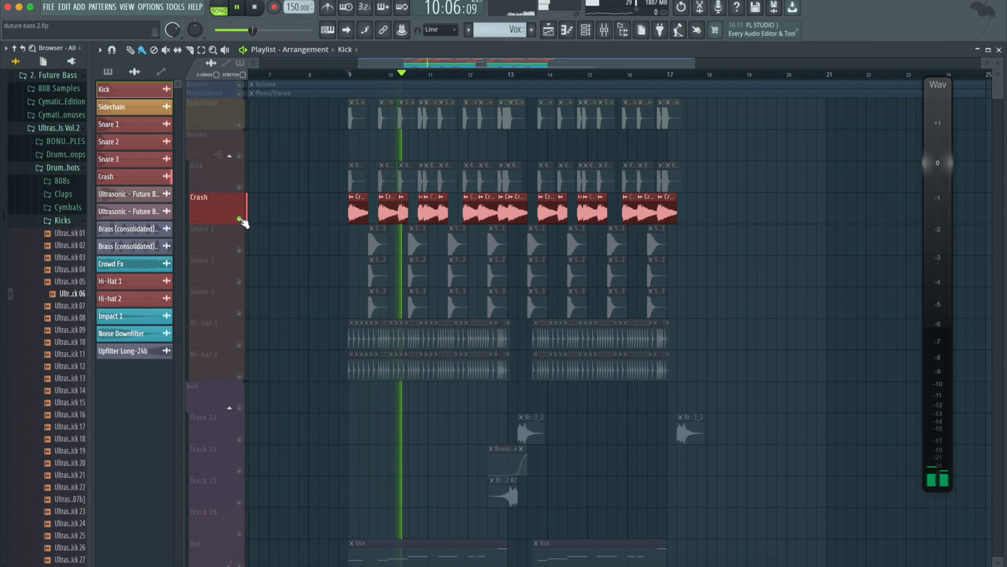
# Solo Snare 1, Snare 2 and Snare 3 in turn and listen to each layer on its own.
pyautogui.rightClick(239, 251)
pyautogui.press('space')
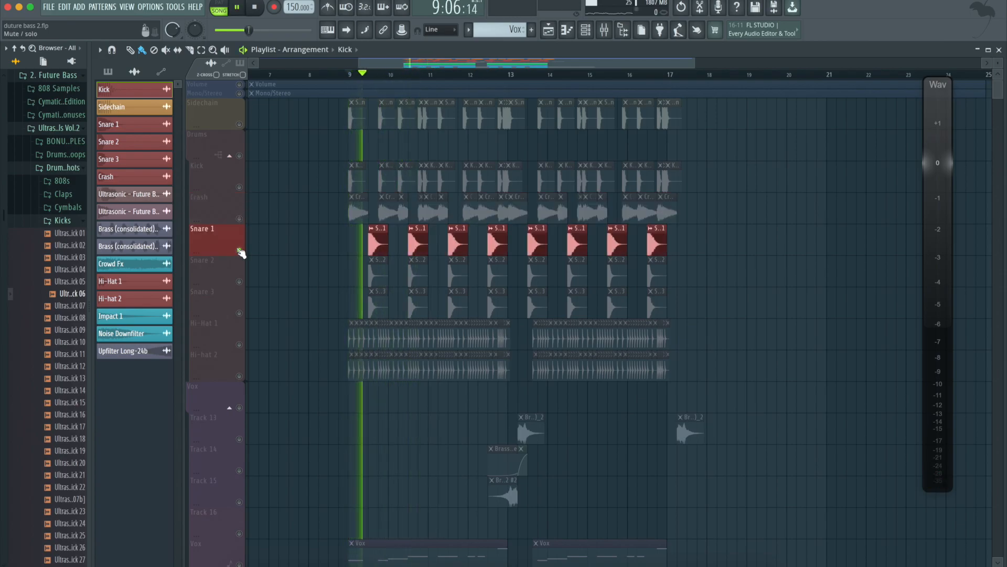
pyautogui.rightClick(240, 281)
pyautogui.press('space')
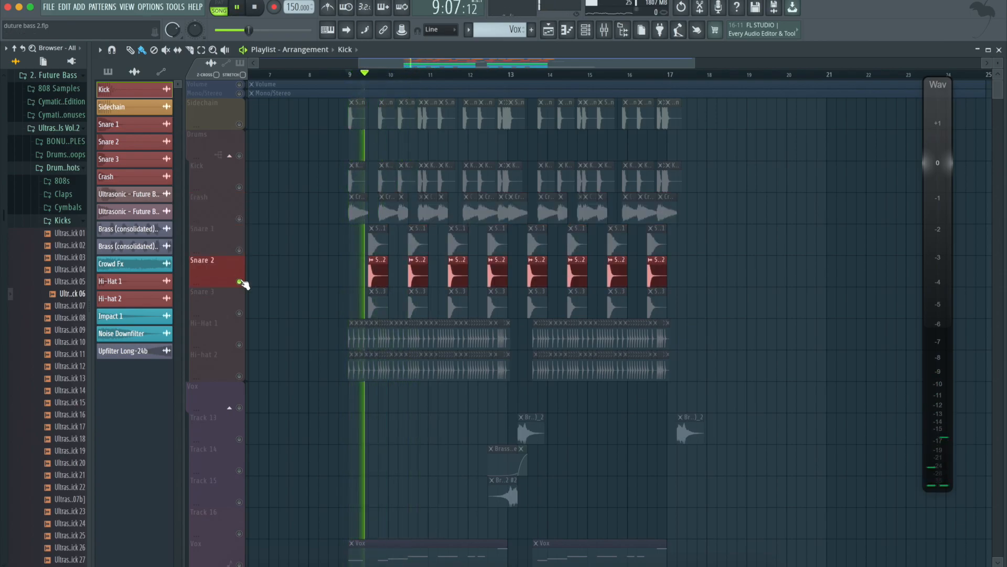
pyautogui.press('space')
pyautogui.rightClick(240, 313)
pyautogui.press('space')
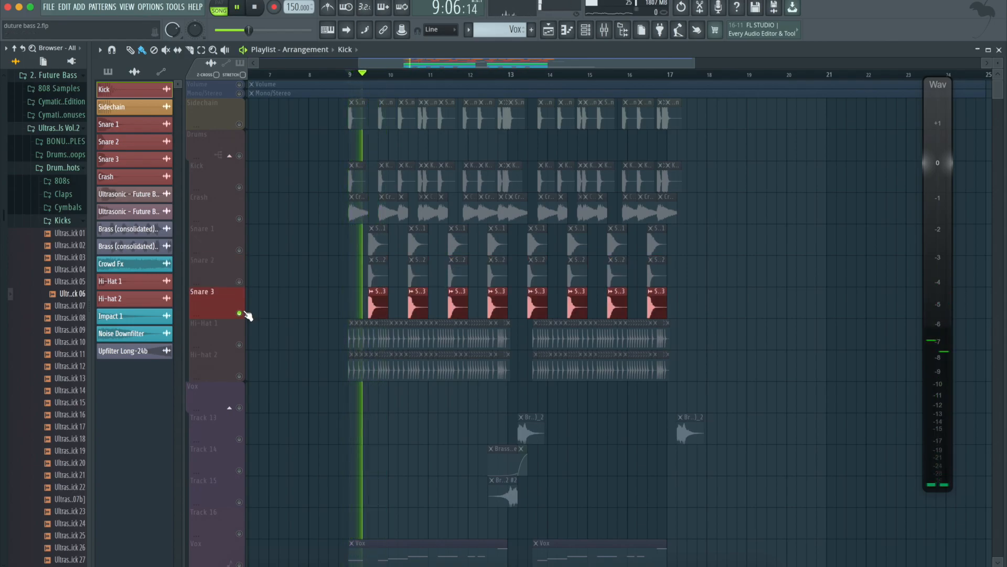
pyautogui.press('space')
# Solo and play Hi-Hat 1 and Hi-hat 2 in turn, ending with the Hi-hat 2 solo turned off.
pyautogui.rightClick(240, 345)
pyautogui.press('space')
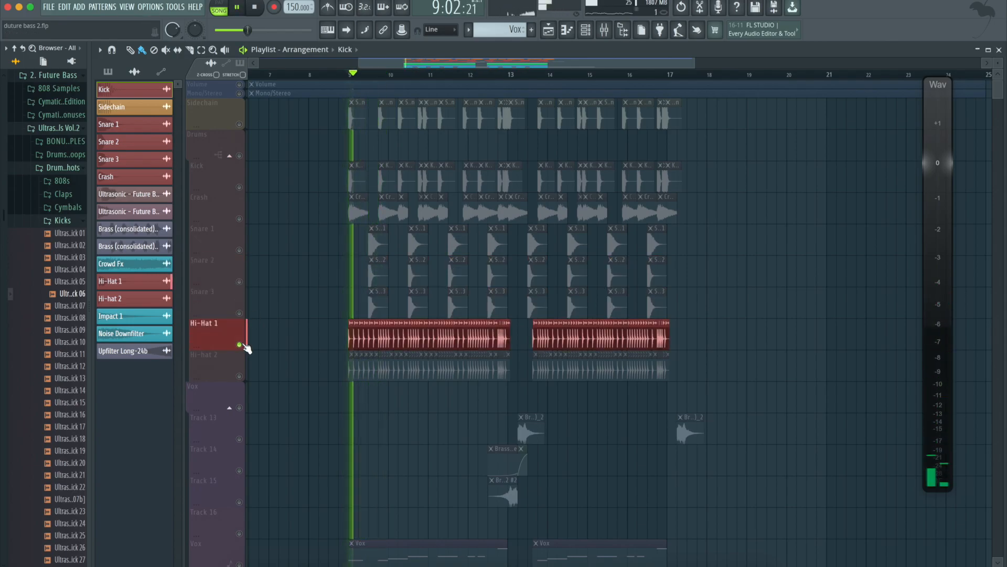
pyautogui.press('space')
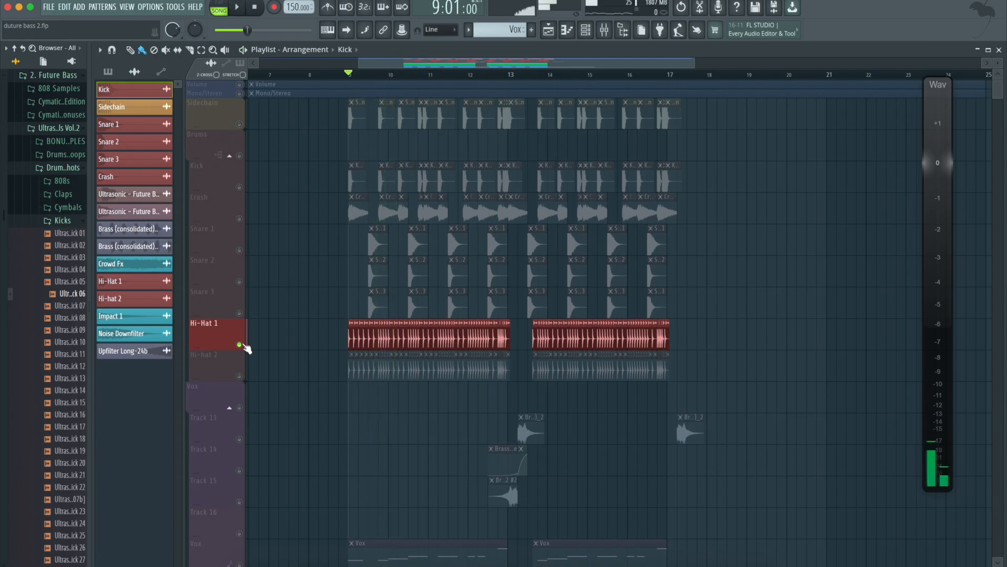
pyautogui.rightClick(240, 375)
pyautogui.press('space')
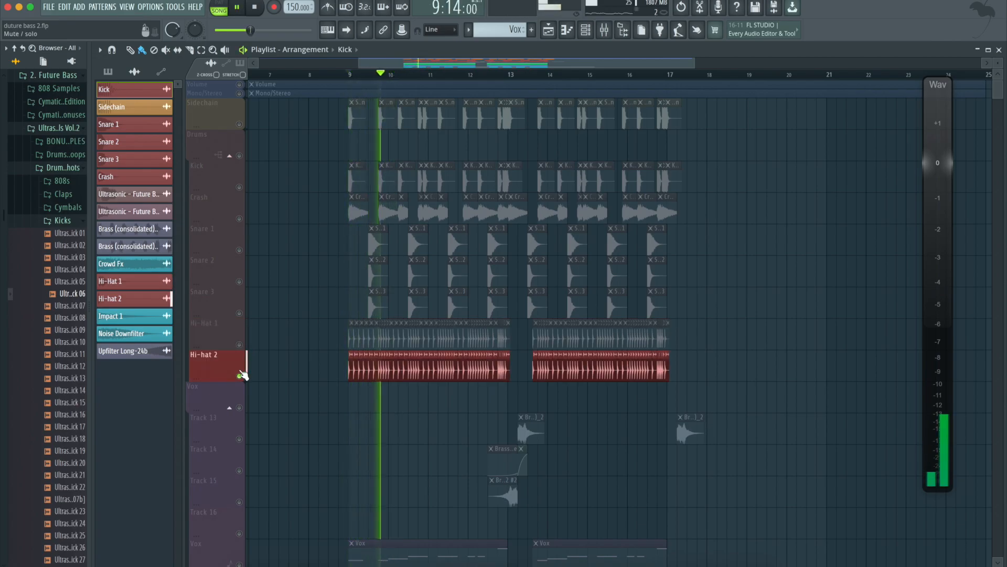
pyautogui.press('space')
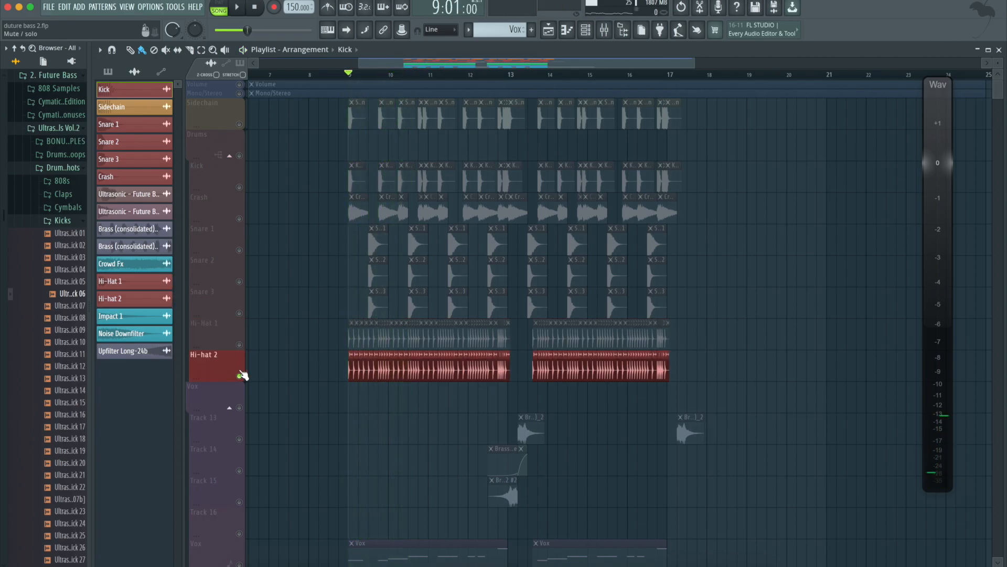
pyautogui.rightClick(243, 375)
# In the Snare 2 mixer channel's Fruity parametric EQ 2, set band 4 to a 4.6 dB boost at 505 Hz during playback.
pyautogui.press('F9')
pyautogui.click(260, 217)
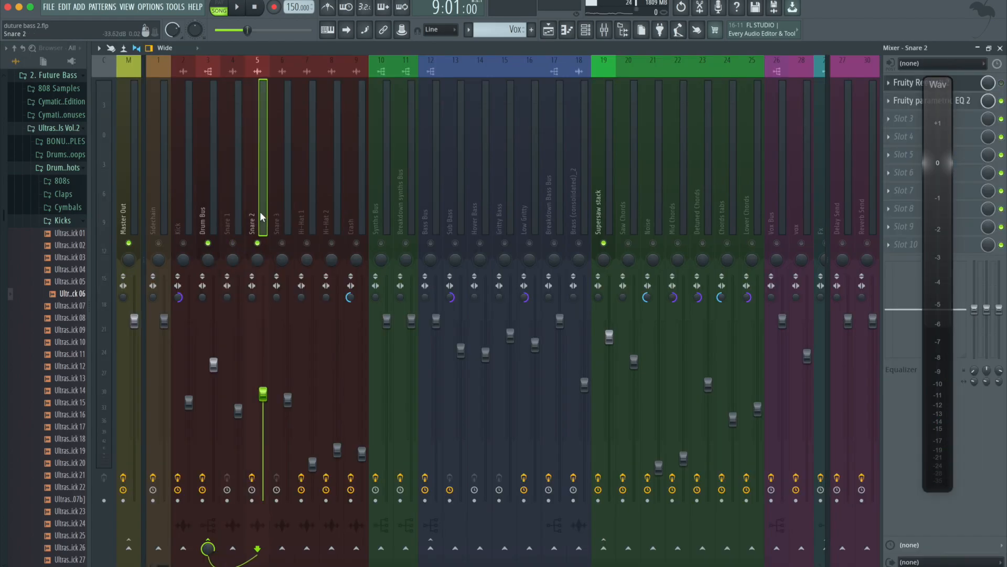
pyautogui.click(913, 104)
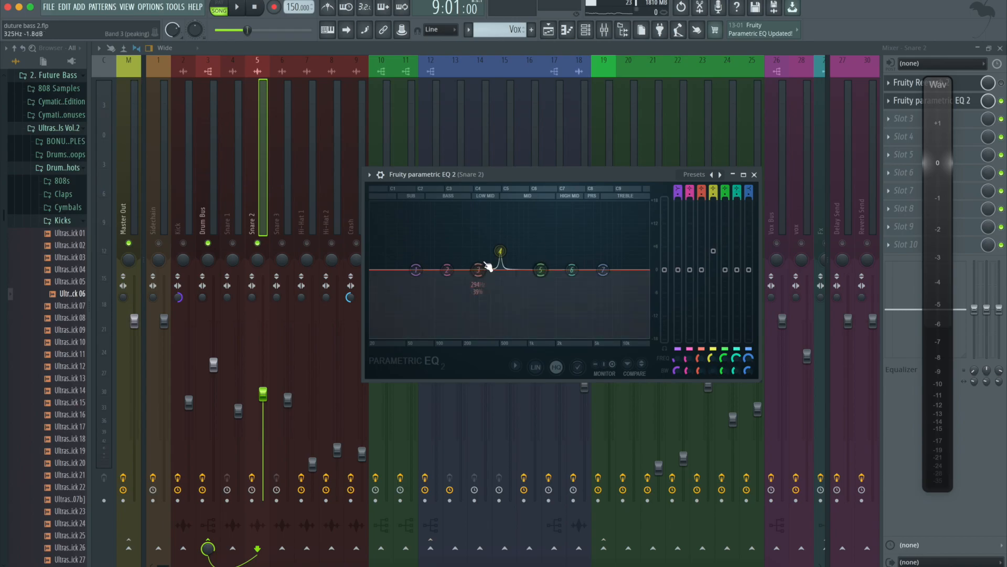
pyautogui.press('space')
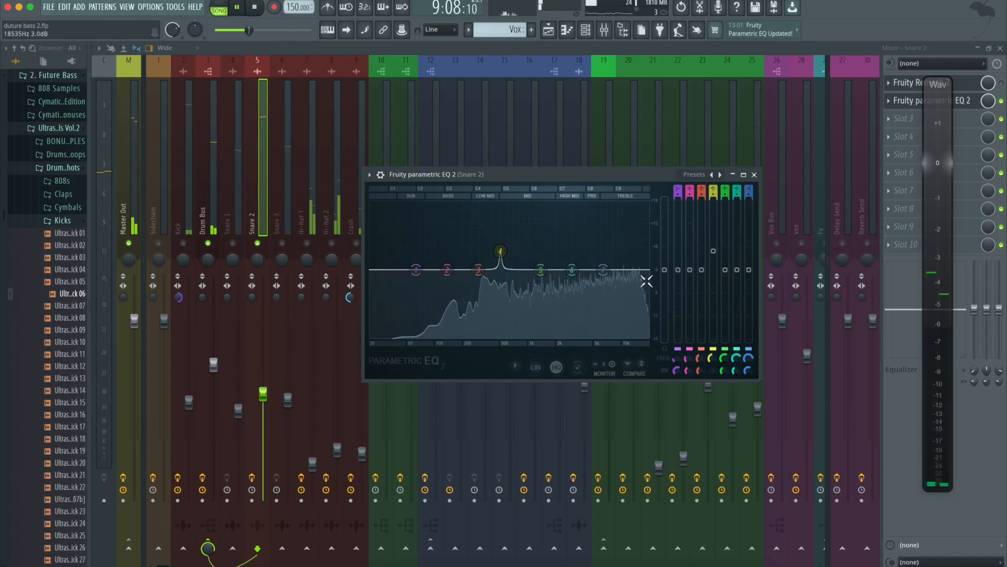
pyautogui.moveTo(713, 252)
pyautogui.mouseDown()
pyautogui.moveTo(716, 220)
pyautogui.moveTo(715, 253)
pyautogui.mouseUp()
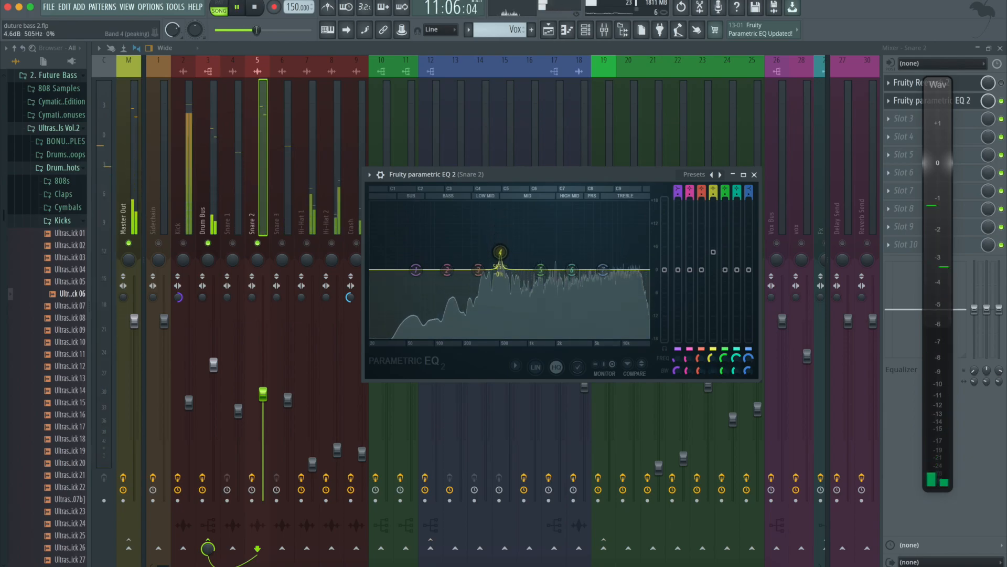
pyautogui.click(754, 175)
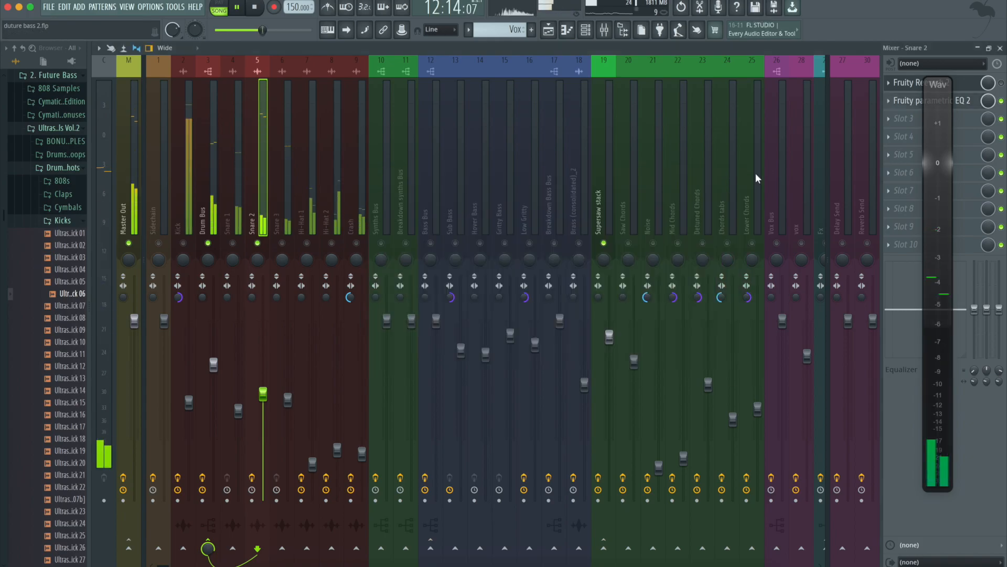
# Examine the effects on the Snare 3, Hi-Hat 1, Hi-Hat 2 and Crash mixer channels, including the Hi-Hat 2 EQ curve, during playback.
pyautogui.click(281, 231)
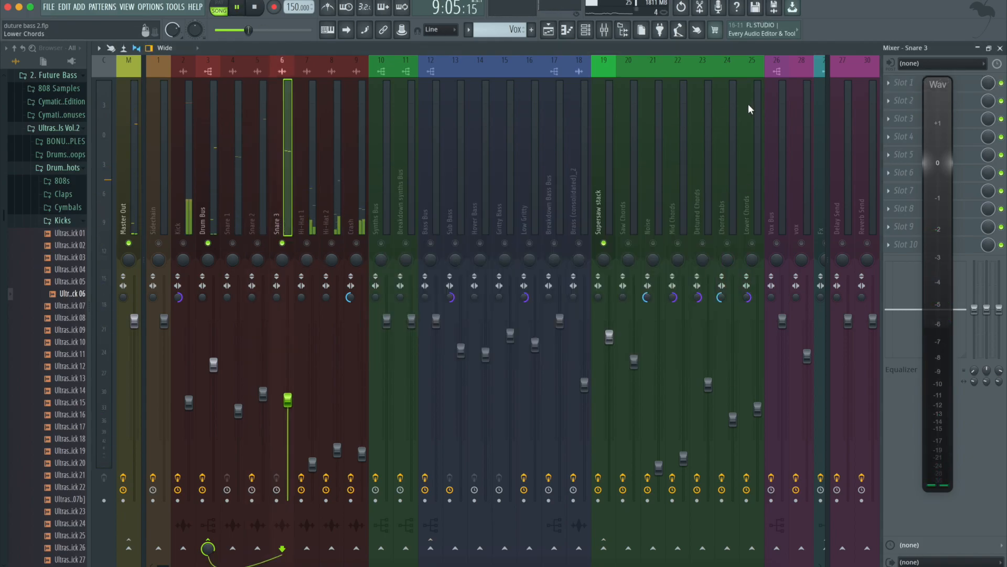
pyautogui.click(308, 224)
pyautogui.press('space')
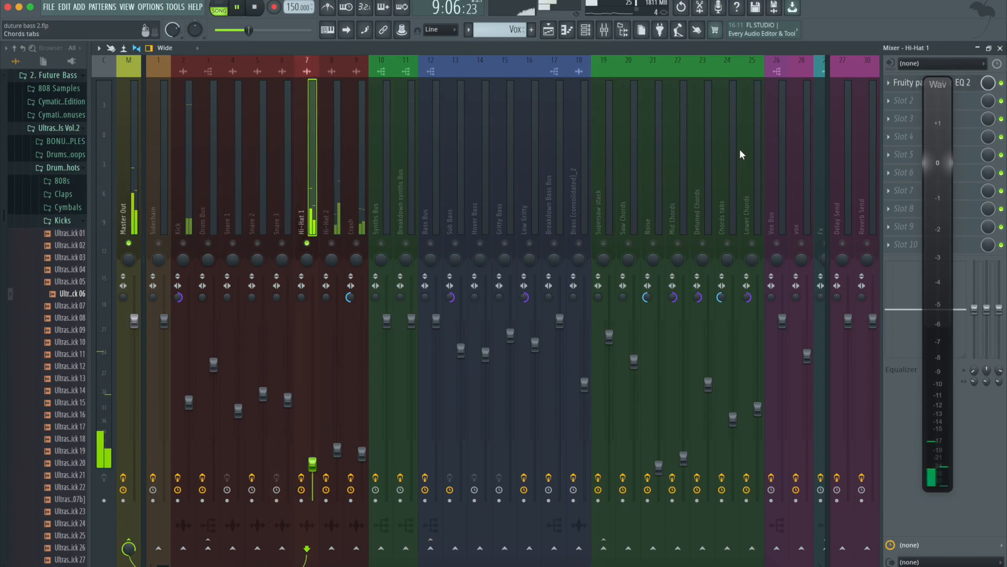
pyautogui.click(907, 86)
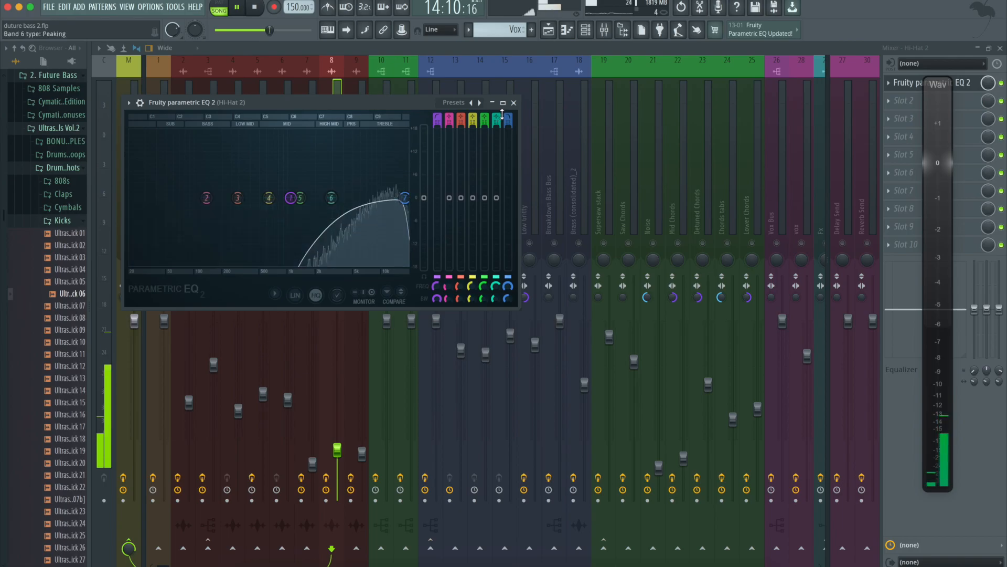
pyautogui.click(514, 103)
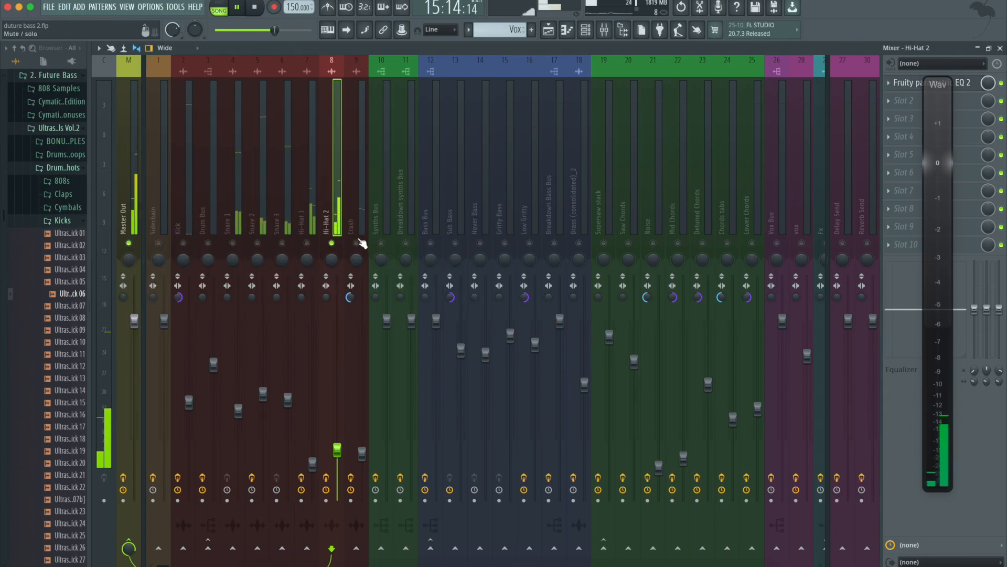
pyautogui.click(360, 201)
pyautogui.click(910, 100)
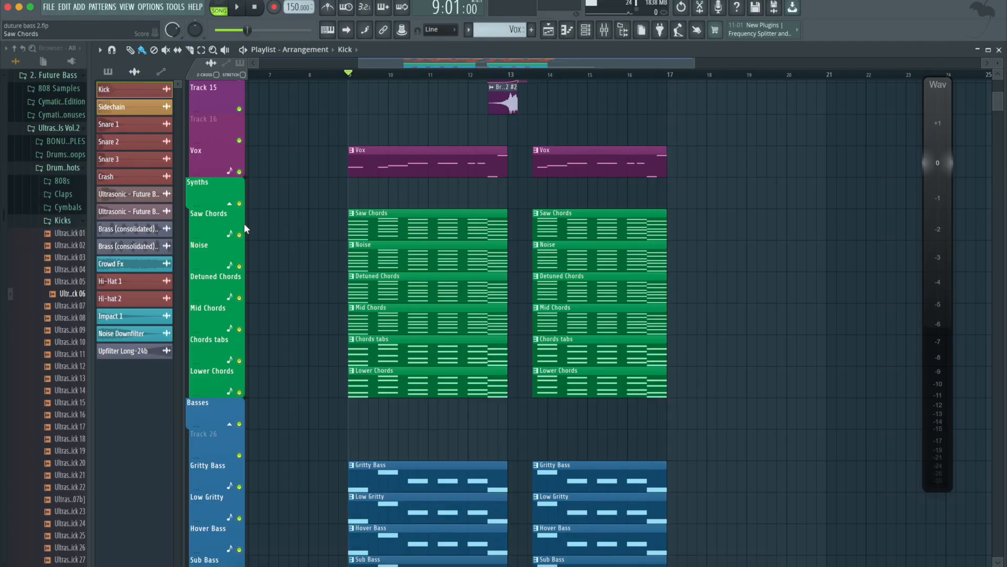
# Solo the Saw Chords and Noise tracks in turn and listen to each layer.
pyautogui.rightClick(240, 234)
pyautogui.press('space')
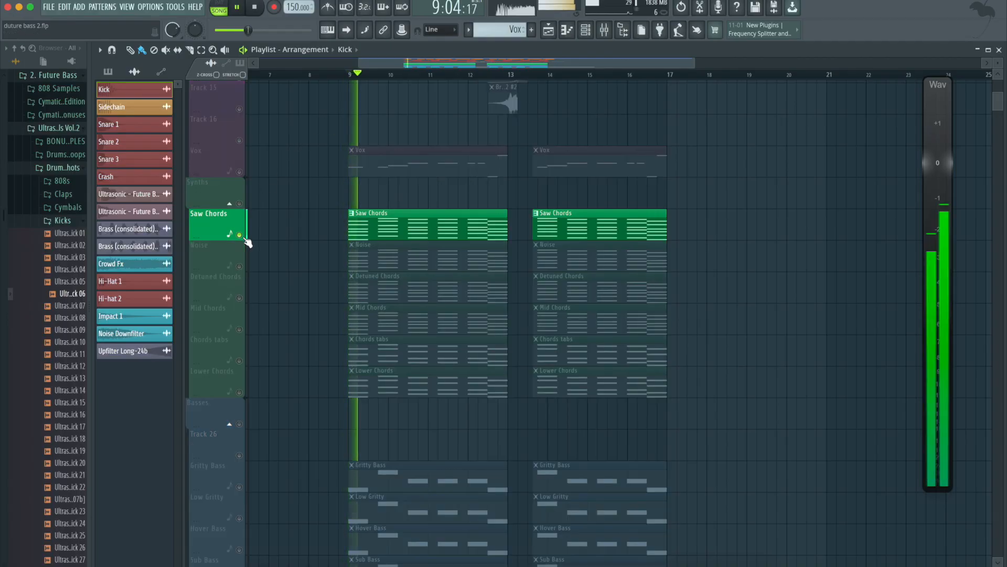
pyautogui.press('space')
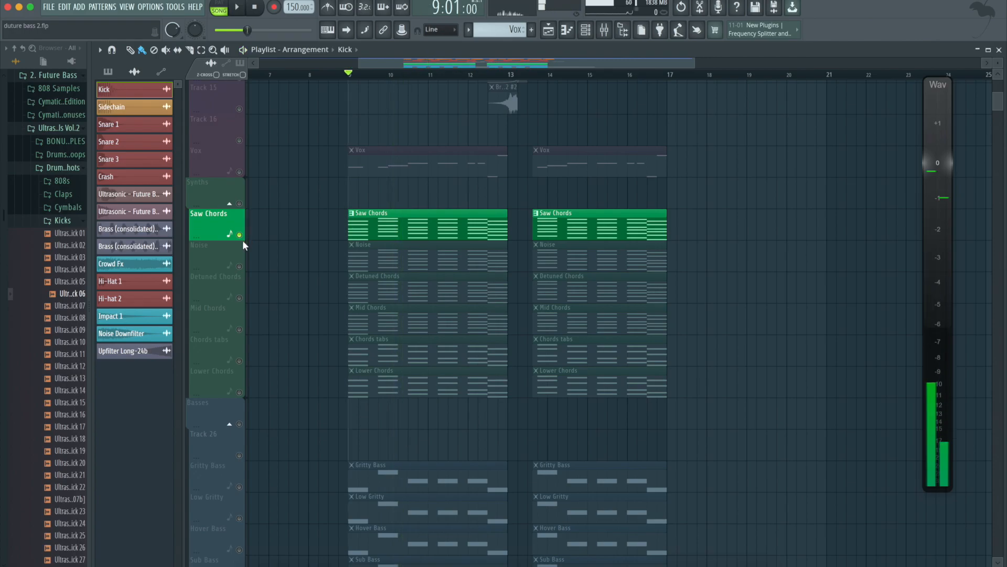
pyautogui.rightClick(240, 266)
pyautogui.press('space')
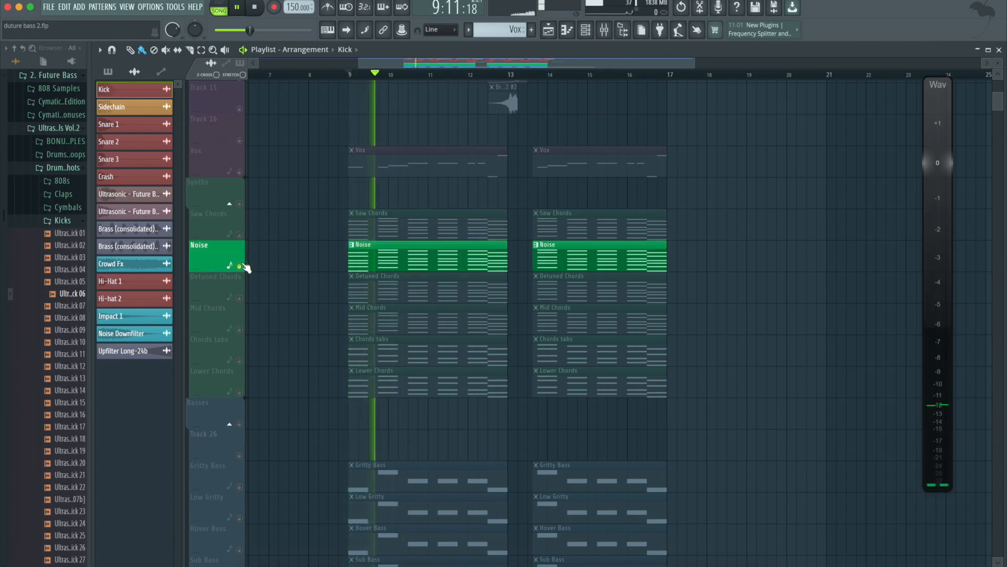
pyautogui.press('space')
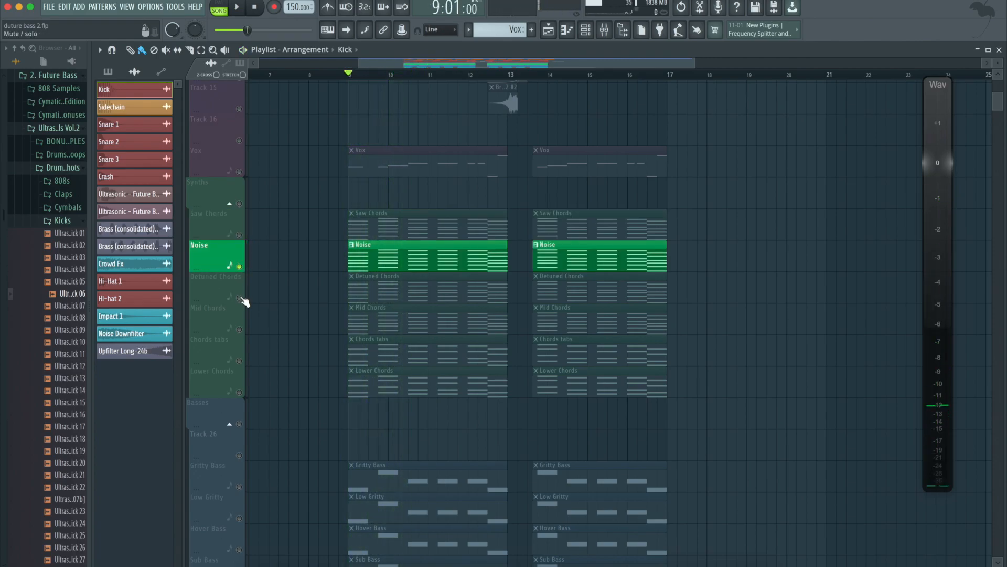
# Solo the Detuned Chords and Mid Chords tracks in turn and listen to each layer.
pyautogui.rightClick(240, 297)
pyautogui.press('space')
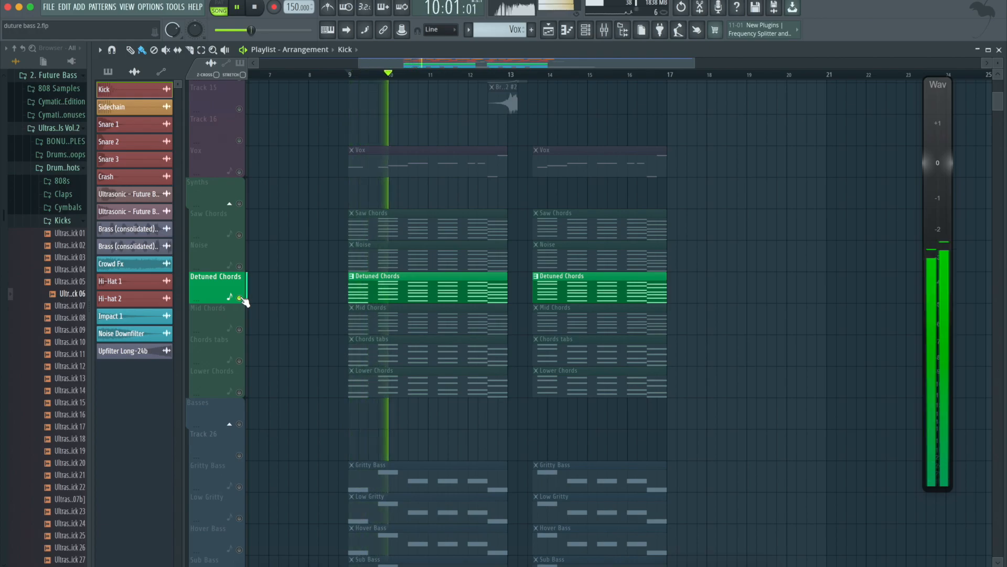
pyautogui.press('space')
pyautogui.rightClick(239, 329)
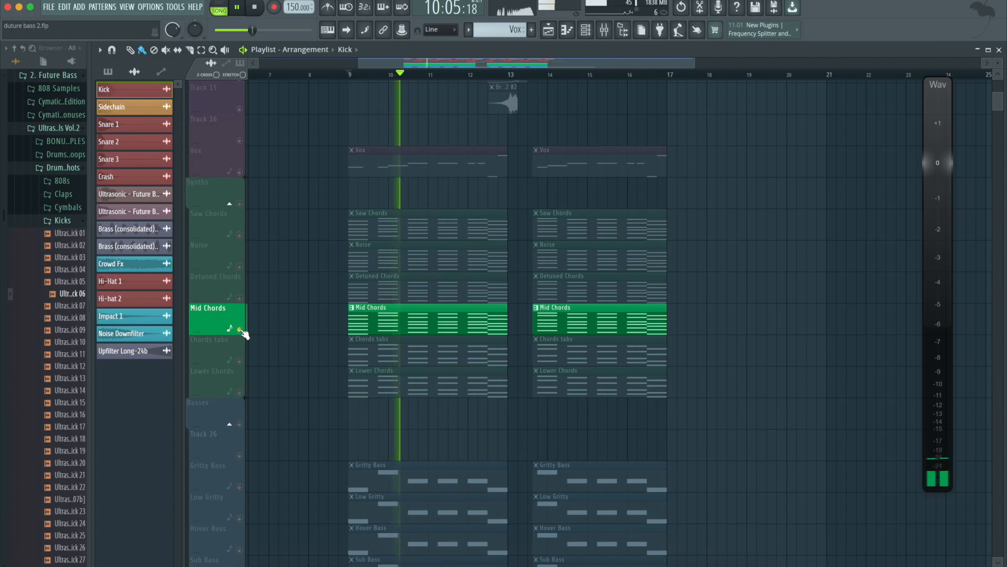
# Solo the Chords tabs and Lower Chords tracks in turn and listen to each layer.
pyautogui.rightClick(240, 361)
pyautogui.press('space')
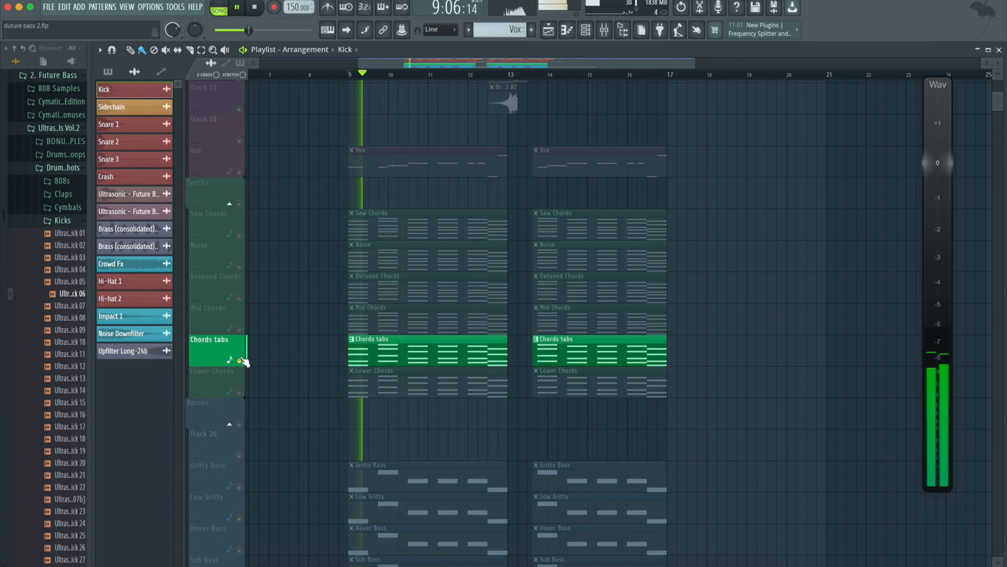
pyautogui.press('space')
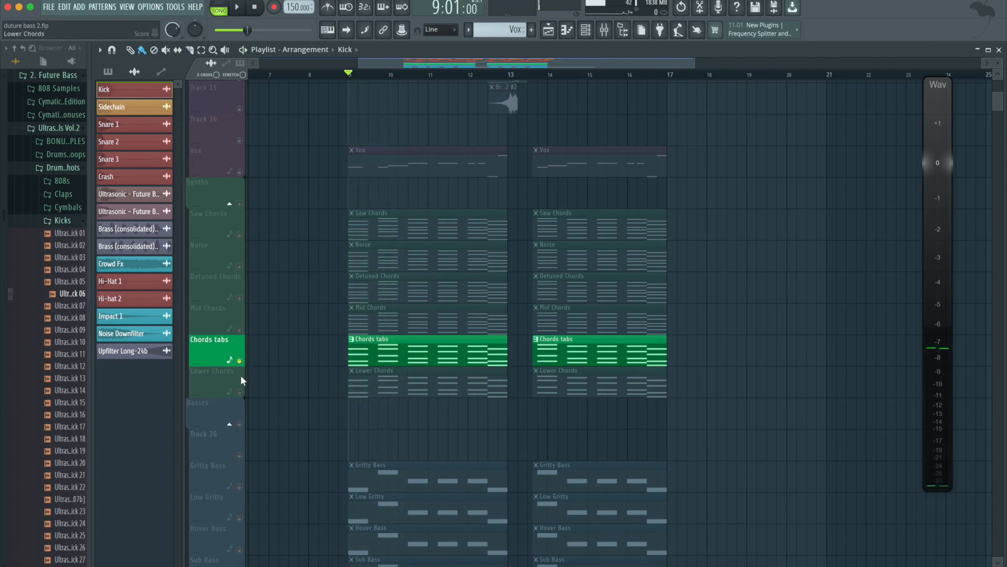
pyautogui.rightClick(240, 392)
pyautogui.press('space')
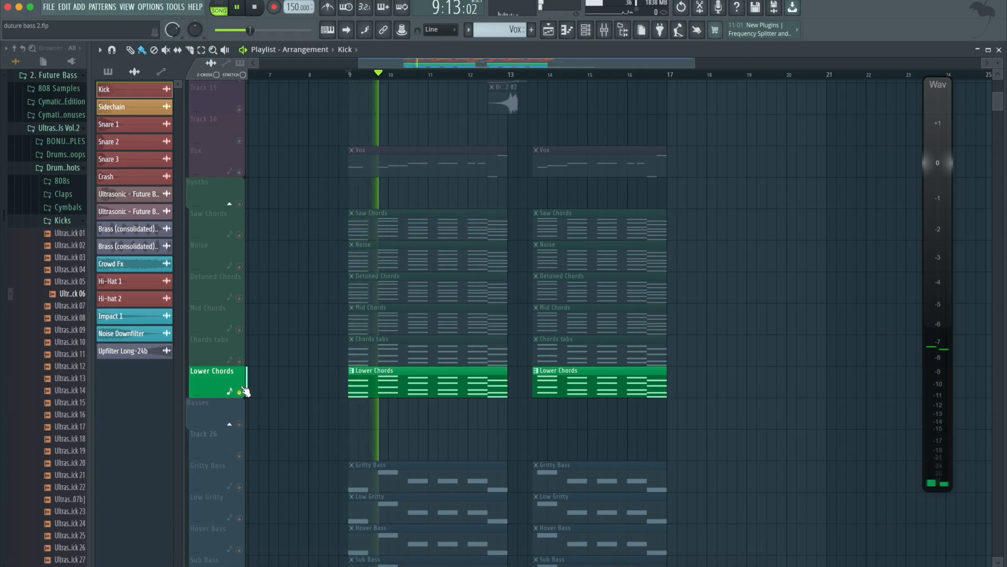
pyautogui.press('space')
# Unmute the remaining synth tracks from Chords tabs up to Saw Chords and play all six chord layers together.
pyautogui.click(241, 330)
pyautogui.click(239, 329)
pyautogui.click(240, 298)
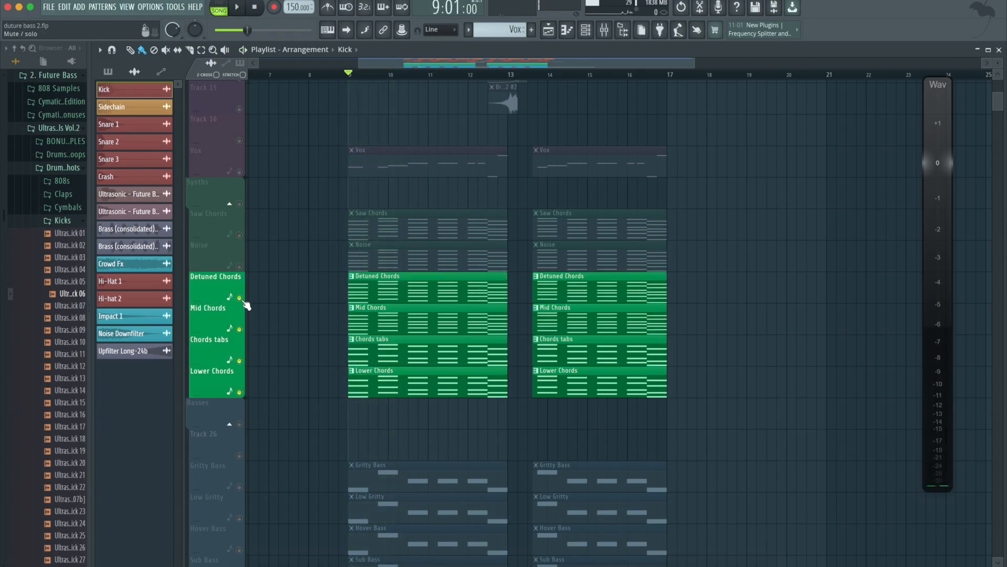
pyautogui.click(240, 266)
pyautogui.click(240, 235)
pyautogui.press('space')
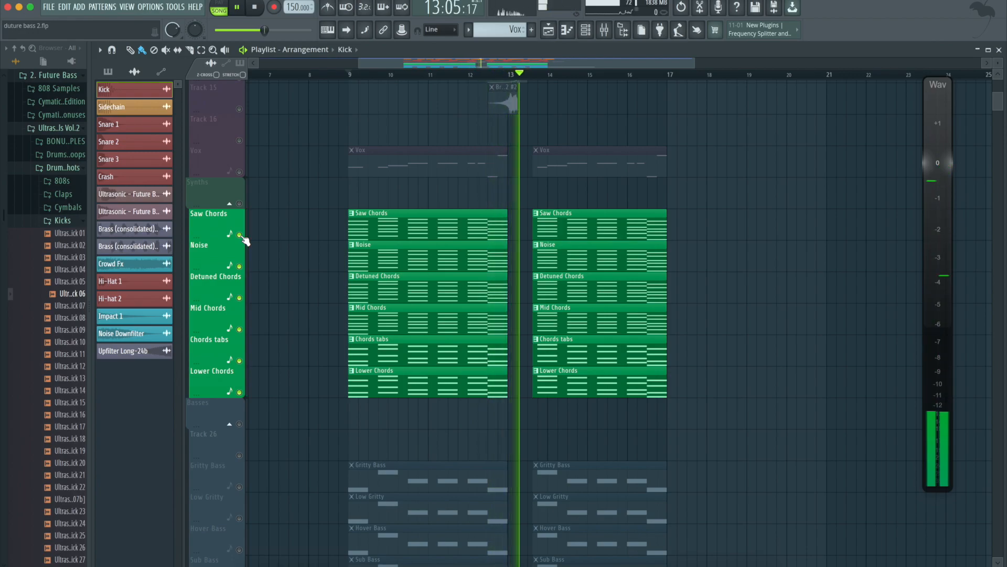
pyautogui.press('space')
# Open the Fruity parametric EQ 2 on the Saw Chords mixer channel.
pyautogui.press('F9')
pyautogui.click(915, 83)
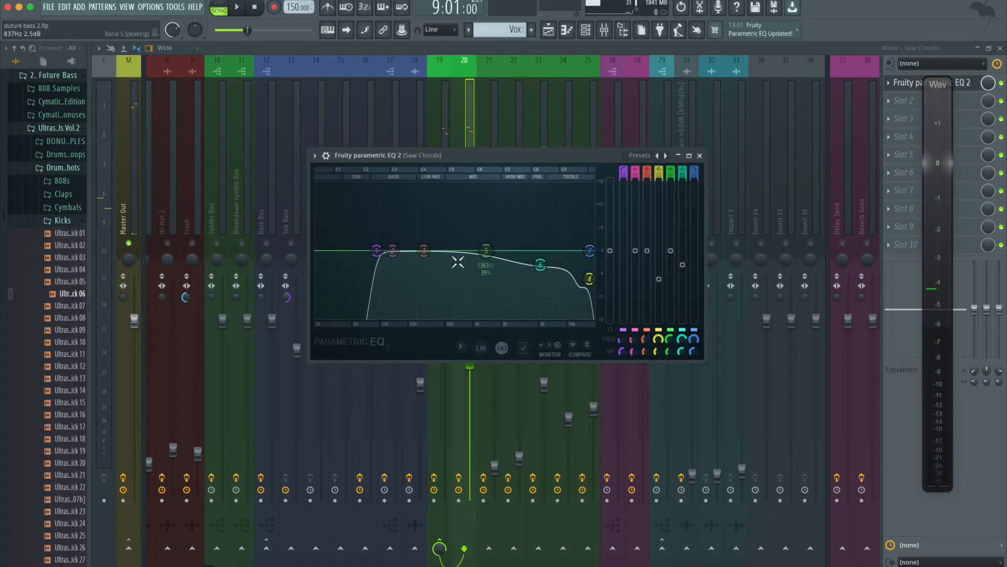
# Play the chord layers while viewing the EQ curve on the Saw Chords mixer channel.
pyautogui.press('space')
pyautogui.moveTo(499, 155); pyautogui.dragTo(722, 127)
pyautogui.press('space')
# Play the chords with the Noise mixer channel selected and inspect its parametric EQ 2 and Fruity WaveShaper curves.
pyautogui.click(483, 490)
pyautogui.press('space')
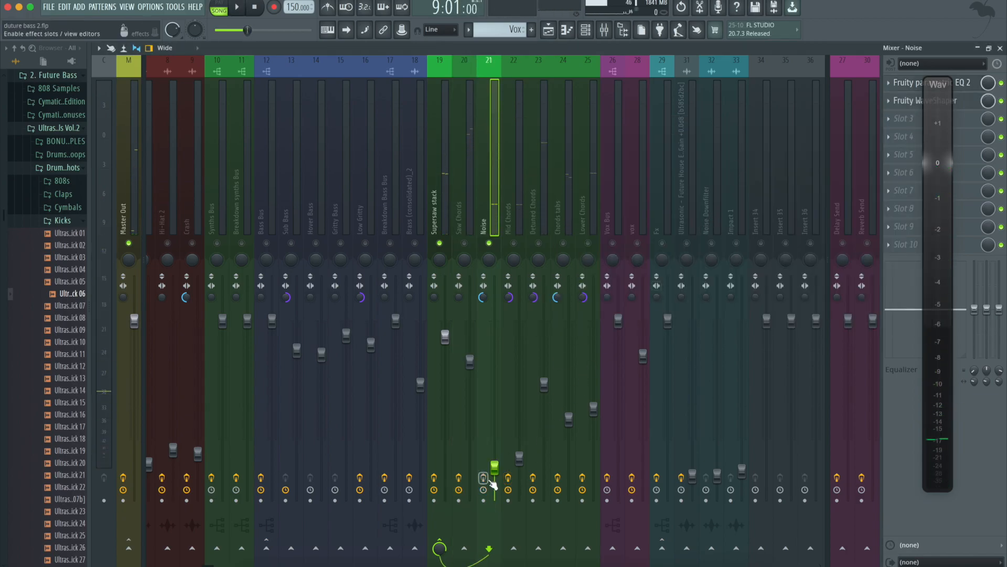
pyautogui.press('space')
pyautogui.press('space')
pyautogui.press('space')
pyautogui.click(913, 83)
pyautogui.click(913, 100)
pyautogui.moveTo(263, 270); pyautogui.dragTo(330, 172)
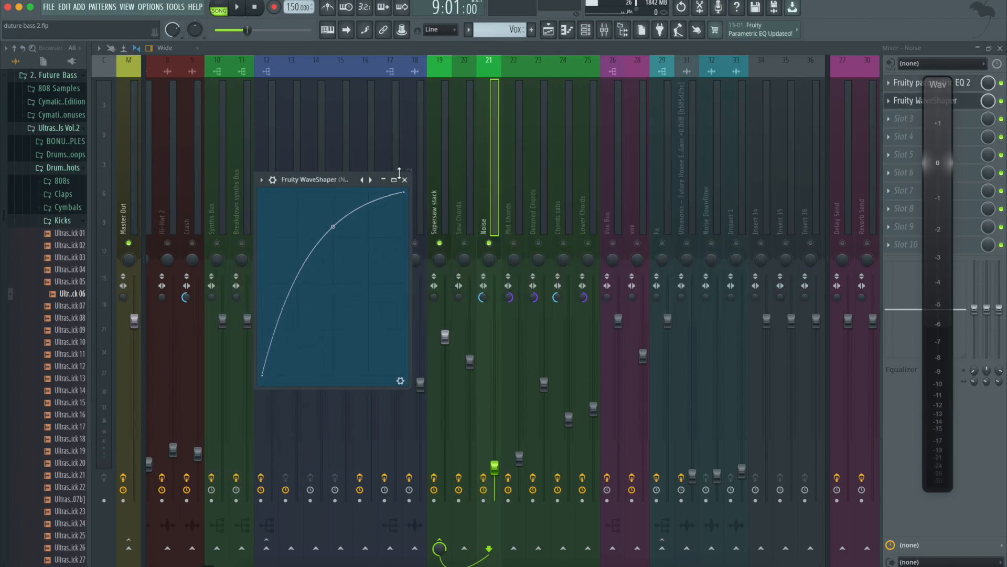
pyautogui.click(405, 177)
# Inspect the Fruity parametric EQ 2 on the Mid Chords mixer channel during playback.
pyautogui.click(524, 248)
pyautogui.press('space')
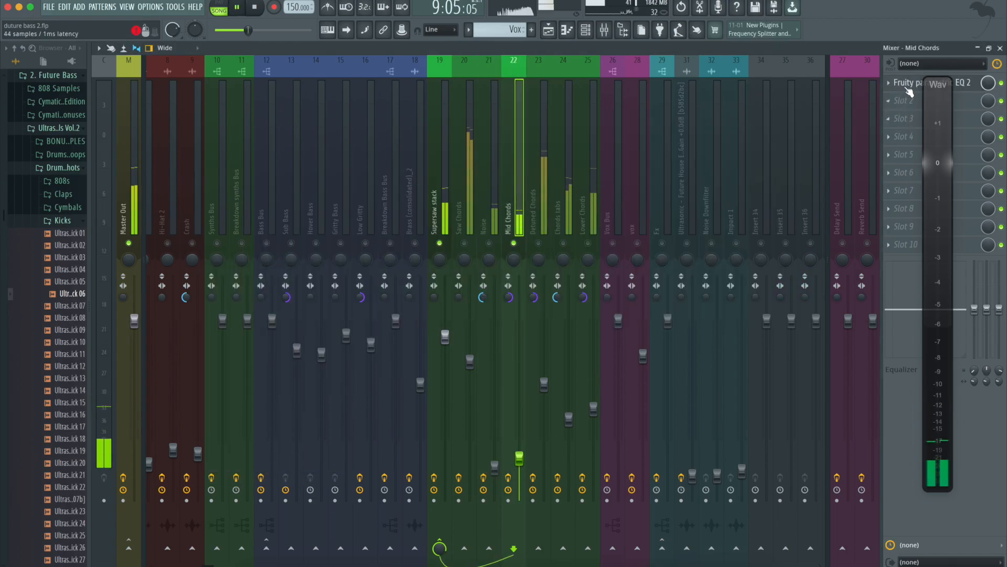
pyautogui.click(913, 82)
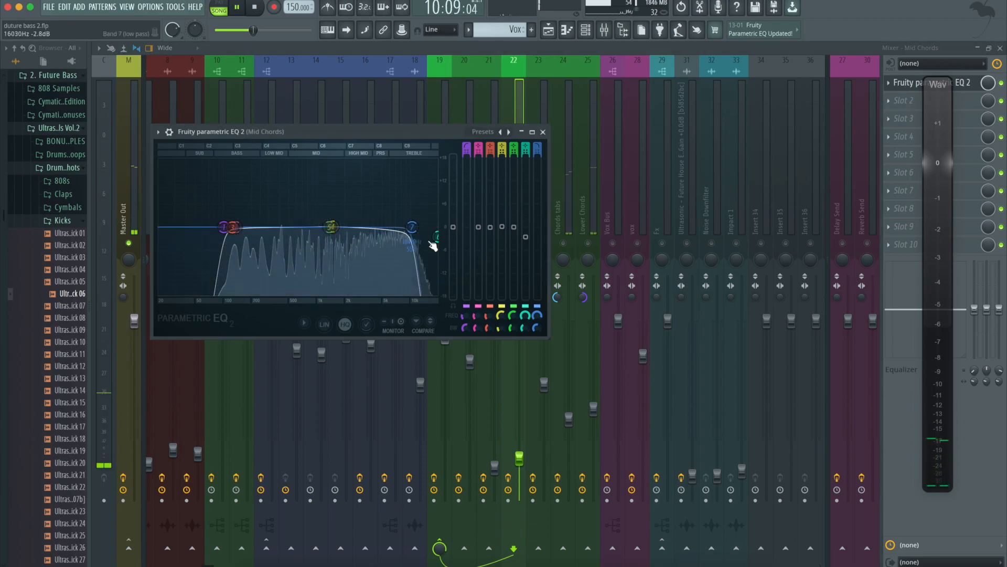
pyautogui.click(542, 132)
# Inspect the Fruity parametric EQ 2 on the Detuned Chords and Chords tabs mixer channels during playback.
pyautogui.click(544, 231)
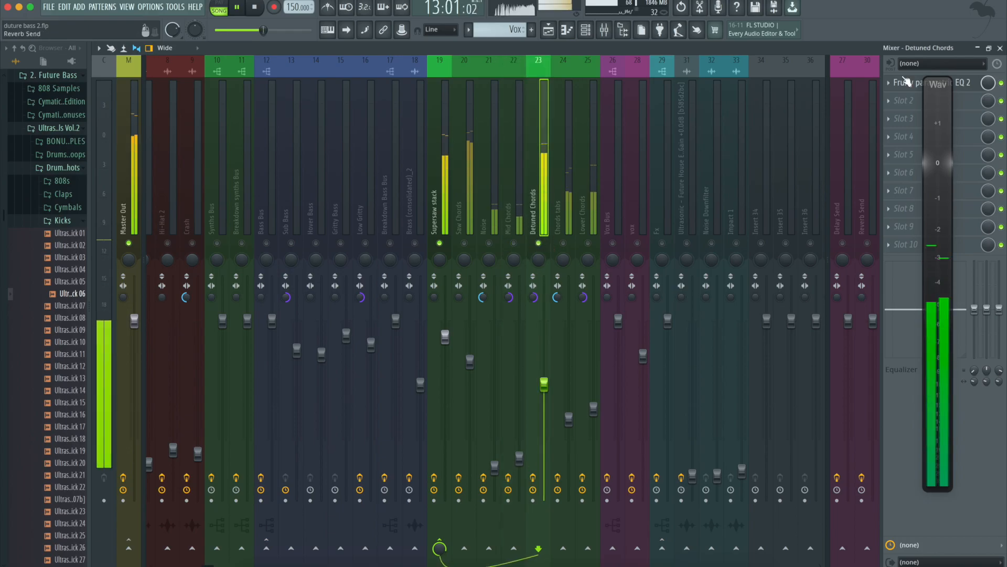
pyautogui.click(909, 84)
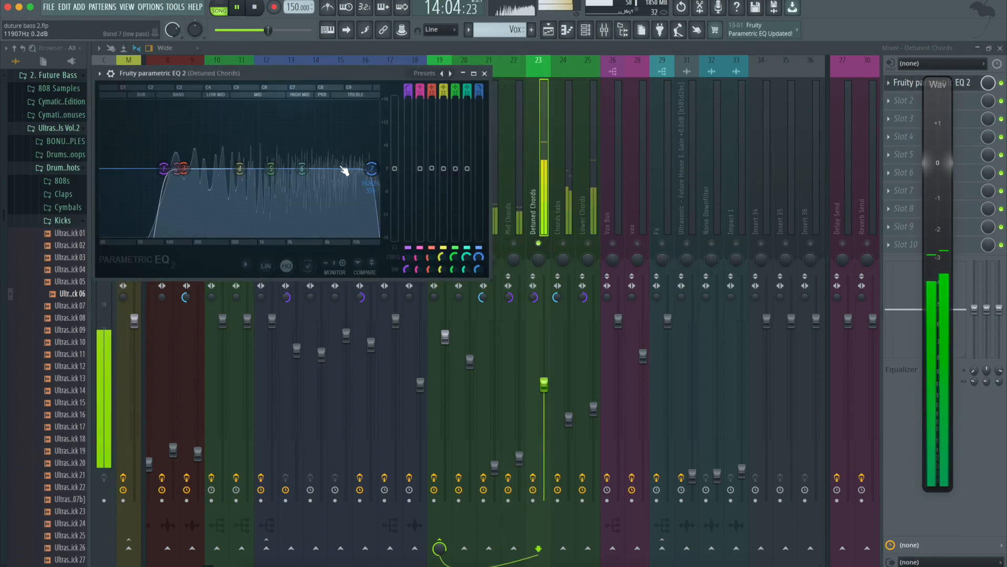
pyautogui.click(484, 73)
pyautogui.click(573, 217)
pyautogui.click(910, 83)
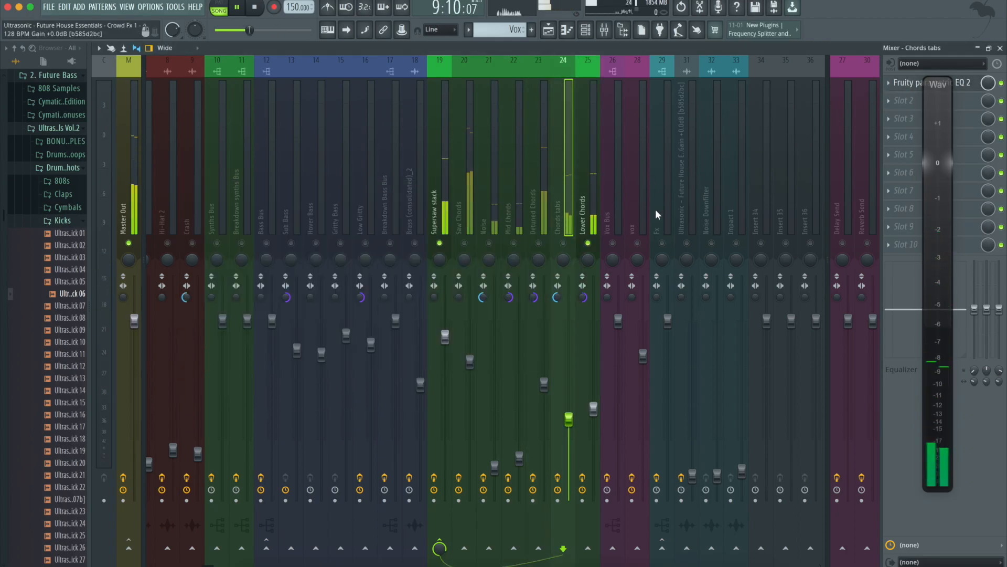
# Inspect the Fruity parametric EQ 2 and Fruity Blood Overdrive settings on the Lower Chords mixer channel.
pyautogui.click(587, 212)
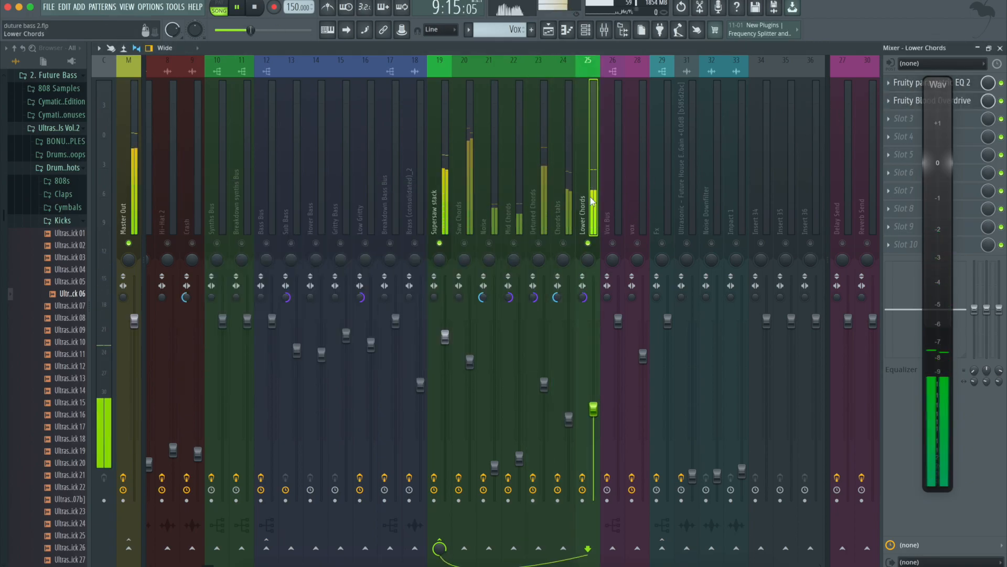
pyautogui.click(915, 84)
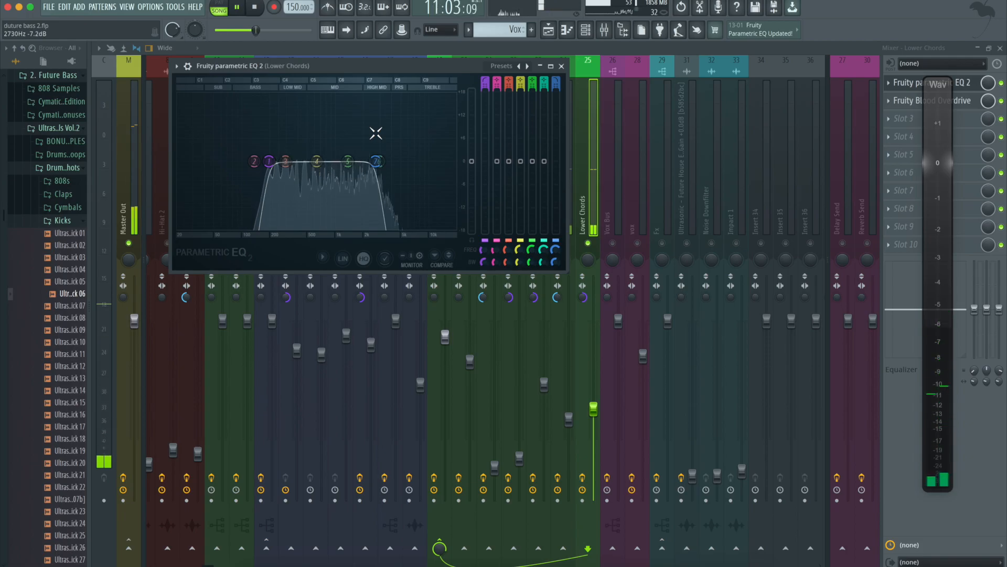
pyautogui.click(916, 83)
pyautogui.click(918, 103)
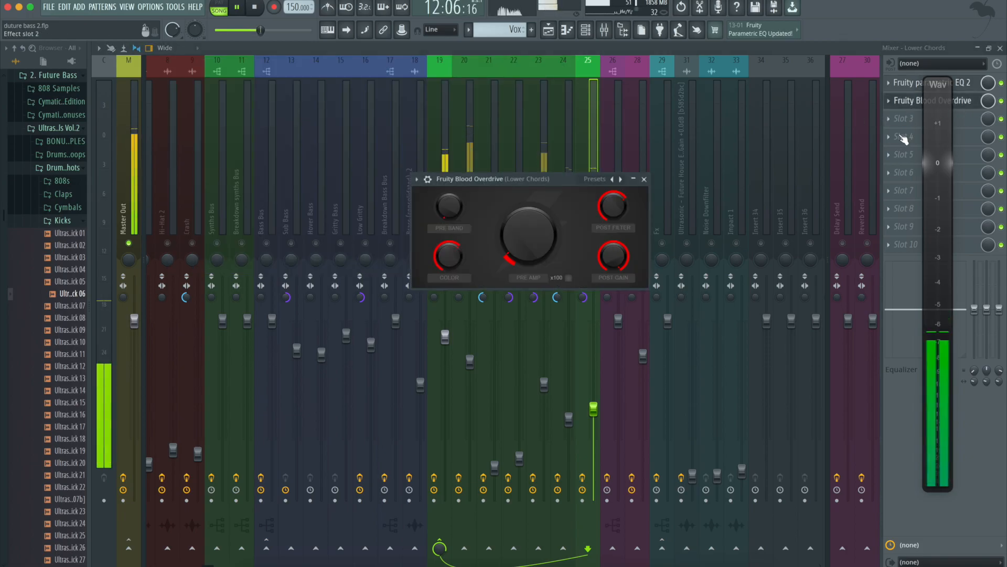
pyautogui.press('space')
pyautogui.click(644, 179)
# Open the Fruity Limiter on the Supersaw stack bus and watch its compression during playback.
pyautogui.click(439, 213)
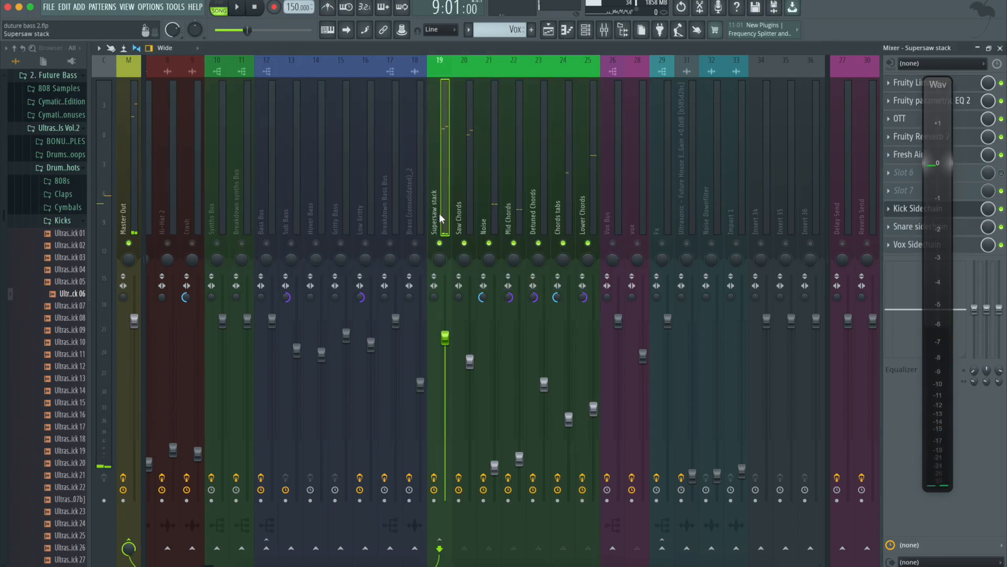
pyautogui.click(907, 86)
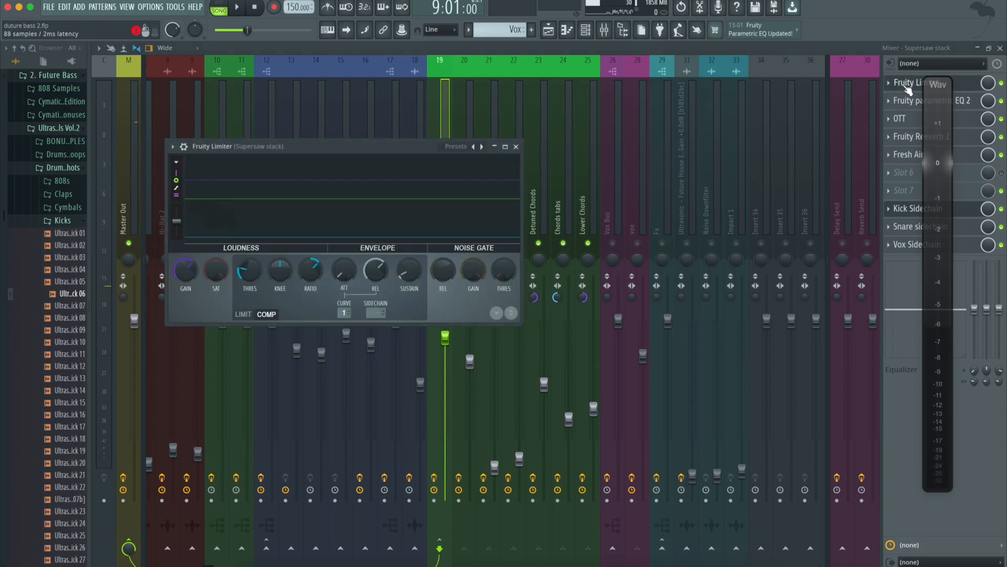
pyautogui.moveTo(402, 152); pyautogui.dragTo(505, 152)
pyautogui.press('space')
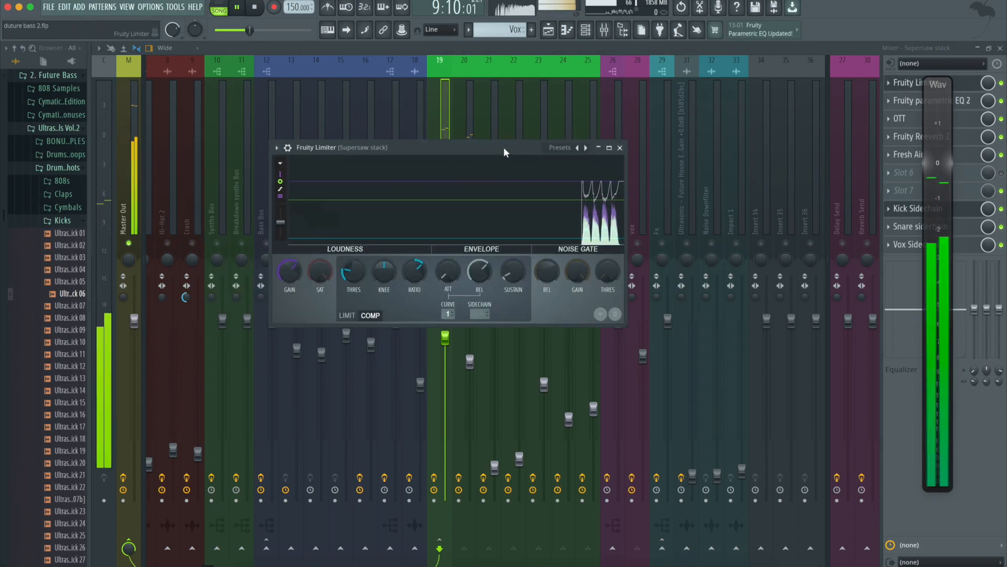
pyautogui.click(620, 148)
pyautogui.press('space')
# Review the Fruity parametric EQ 2, OTT and Fruity Reeverb 2 settings on the Supersaw stack bus.
pyautogui.click(916, 100)
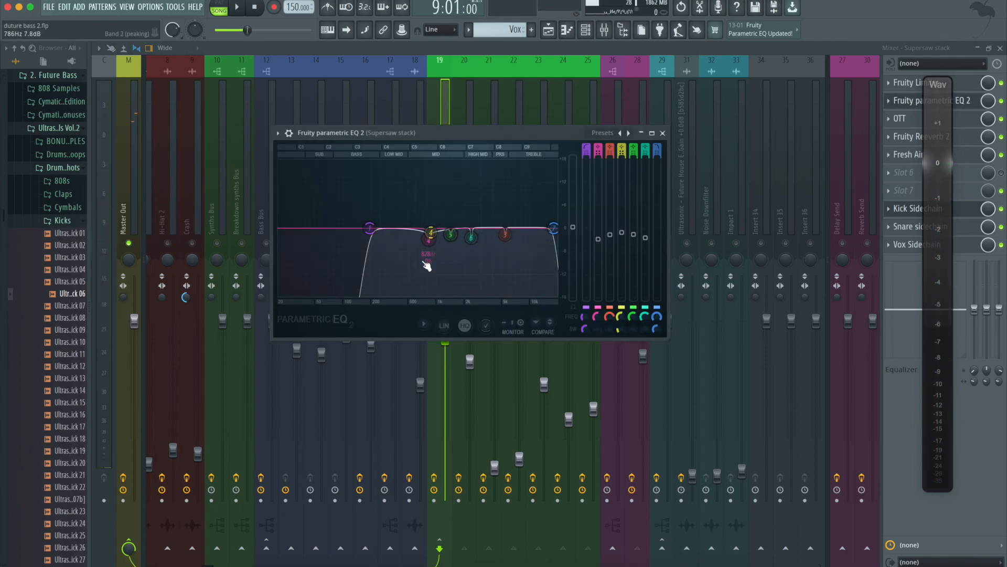
pyautogui.click(663, 134)
pyautogui.click(906, 119)
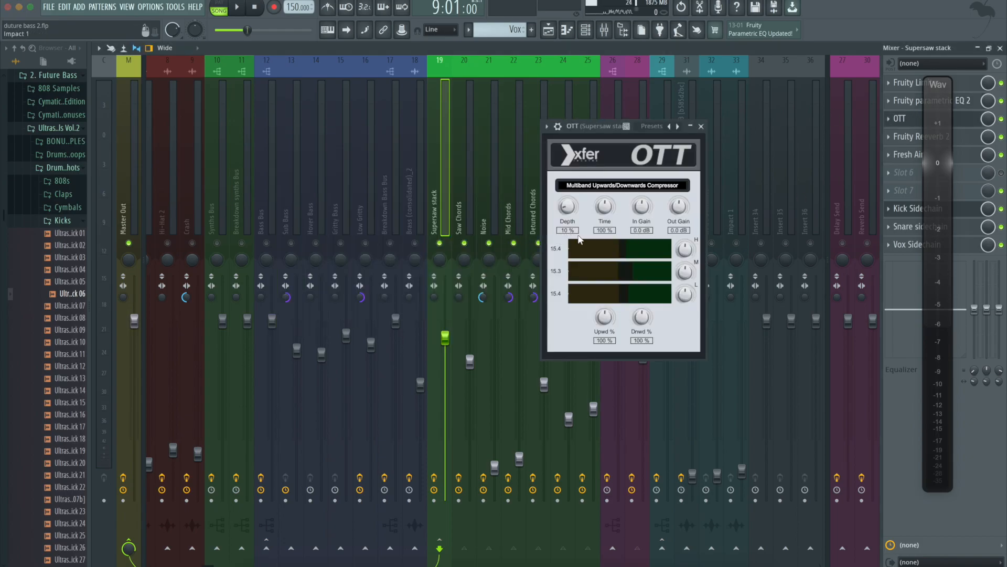
pyautogui.click(701, 127)
pyautogui.click(913, 137)
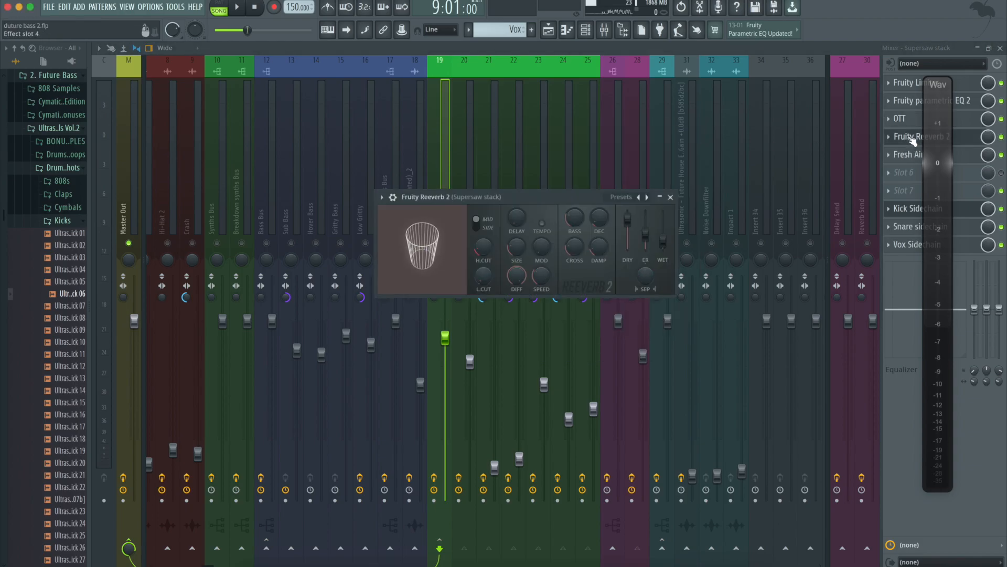
pyautogui.click(671, 197)
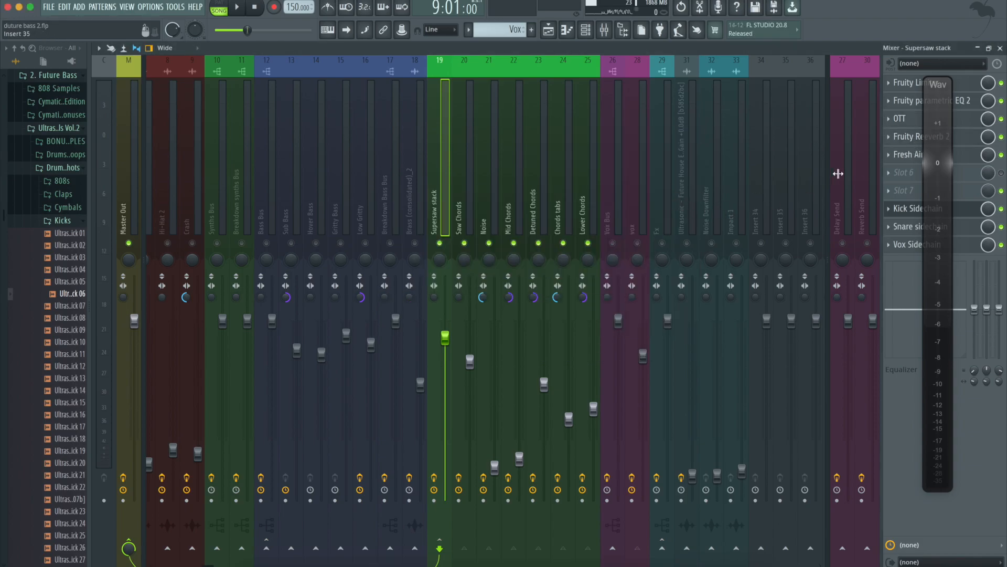
# Inspect Fresh Air on the Supersaw stack bus and compare the sound with the effect bypassed and enabled.
pyautogui.click(907, 155)
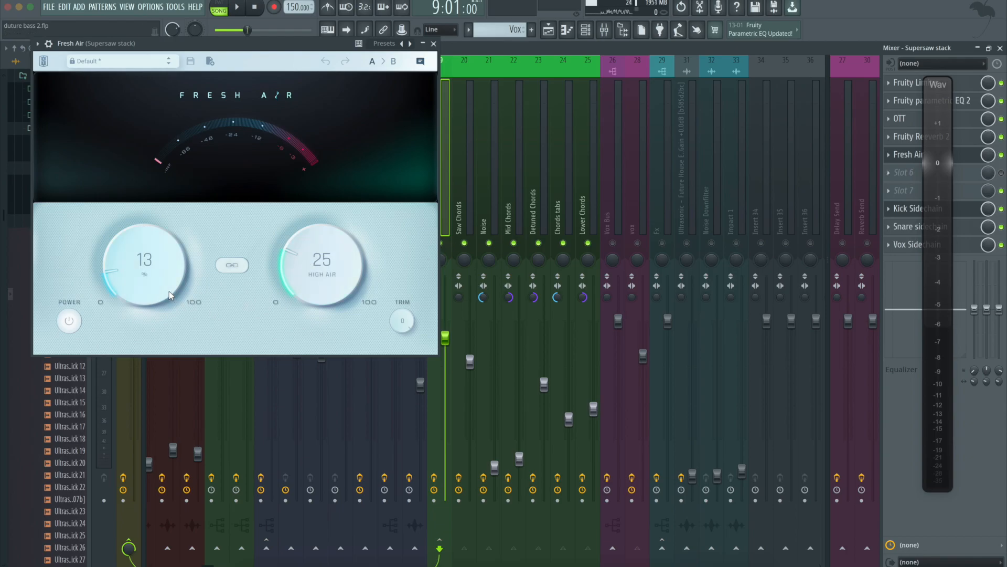
pyautogui.click(433, 43)
pyautogui.press('space')
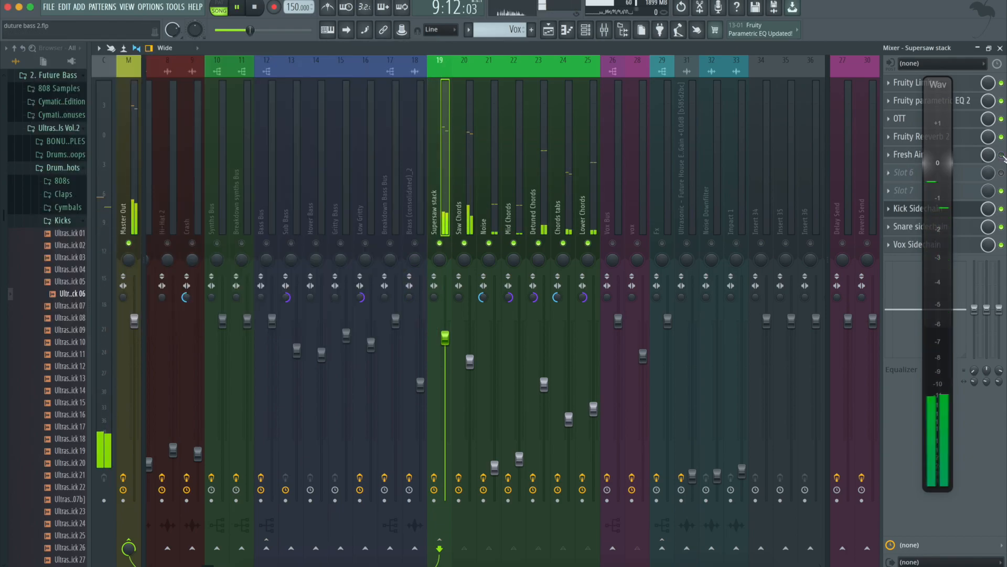
pyautogui.press('space')
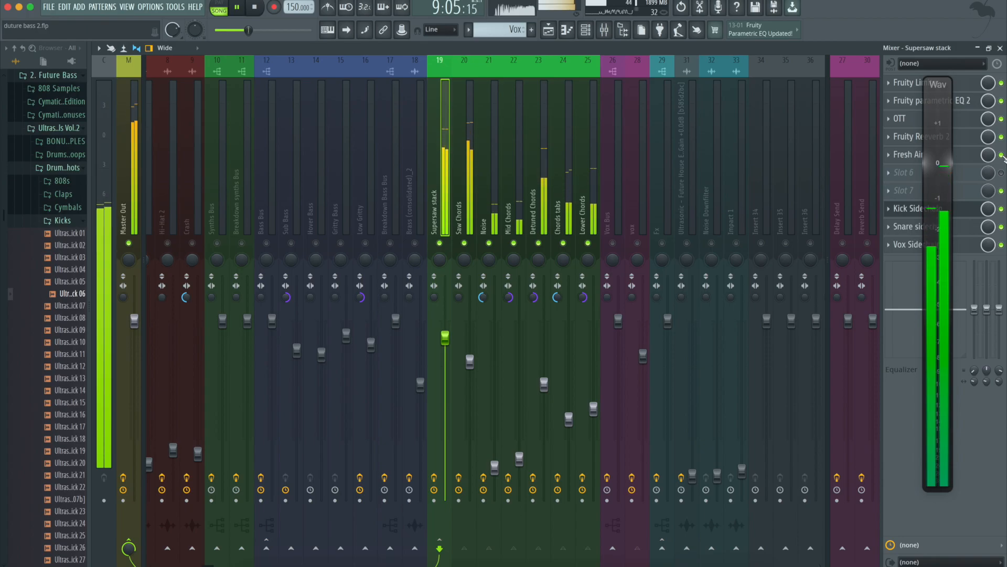
pyautogui.press('space')
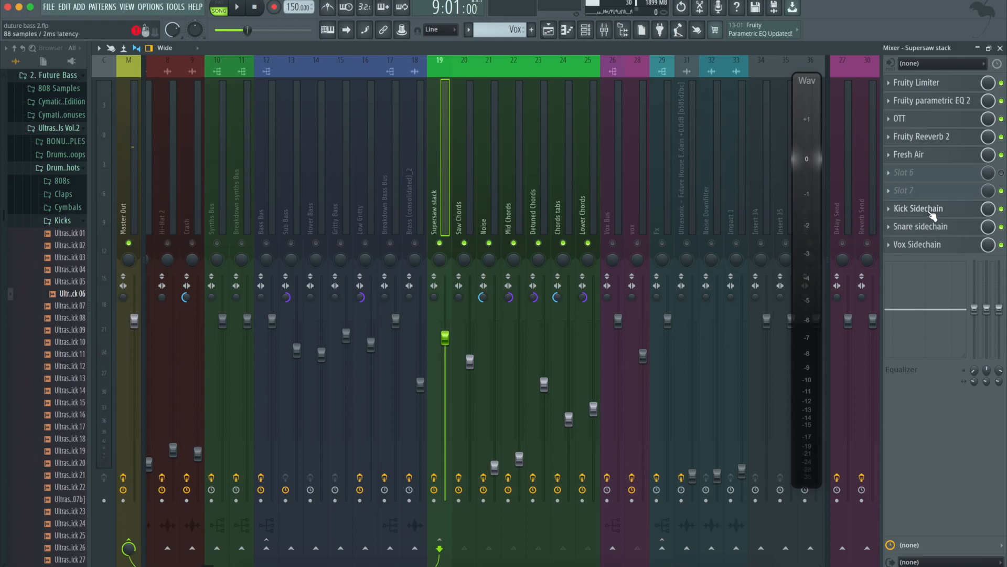
# Open the Kick Sidechain limiter on the Supersaw stack bus and play the chords through it.
pyautogui.click(932, 212)
pyautogui.press('space')
pyautogui.press('space')
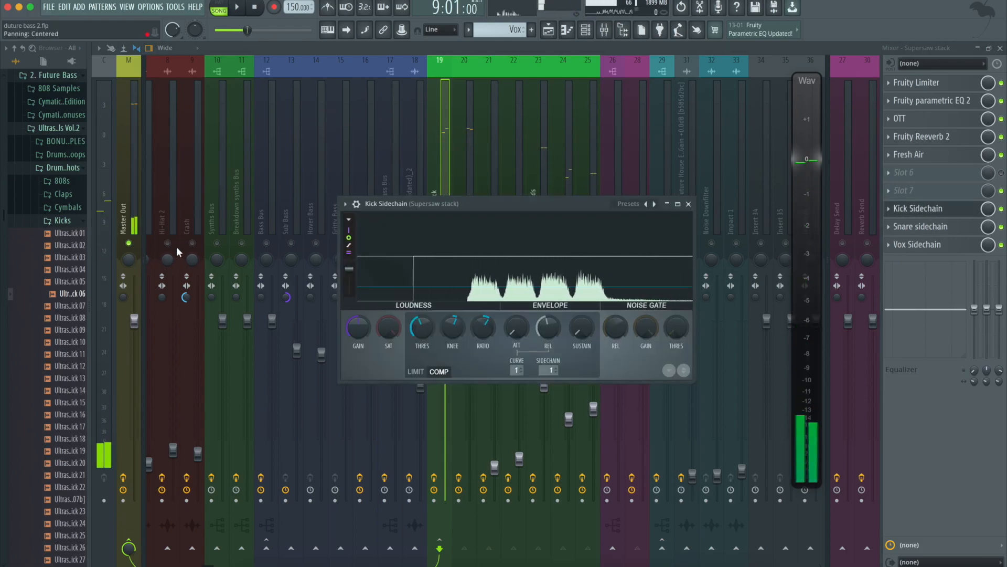
# Enable the Kick and Sidechain channels, play the Supersaw stack to watch the Kick Sidechain limiter, and open the Snare sidechain.
pyautogui.rightClick(434, 121)
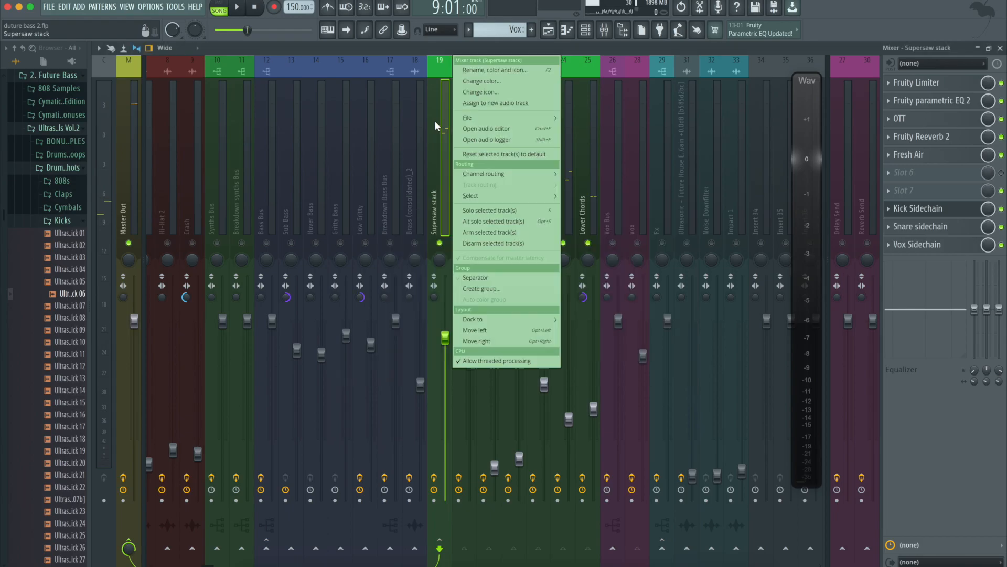
pyautogui.click(426, 131)
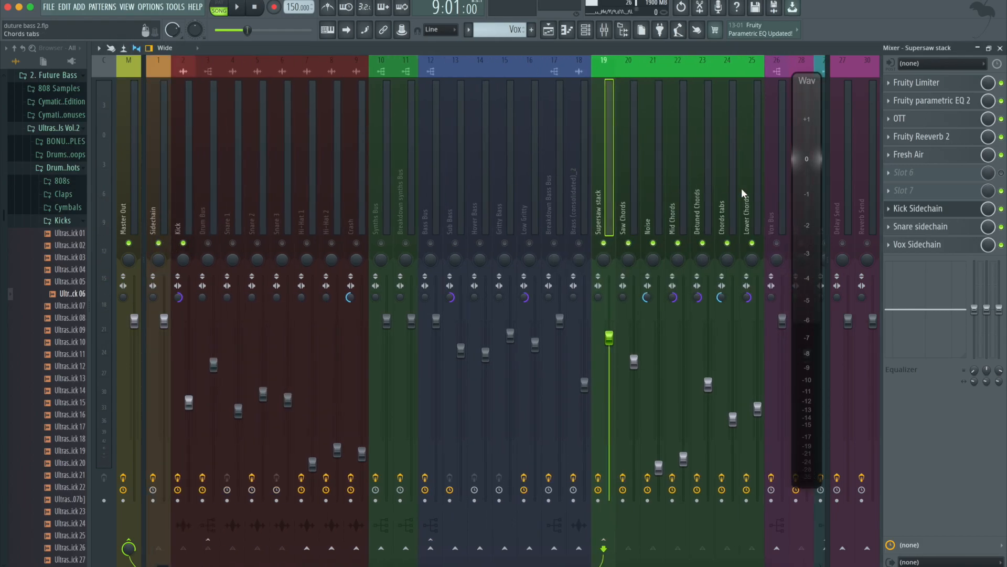
pyautogui.press('F5')
pyautogui.click(604, 31)
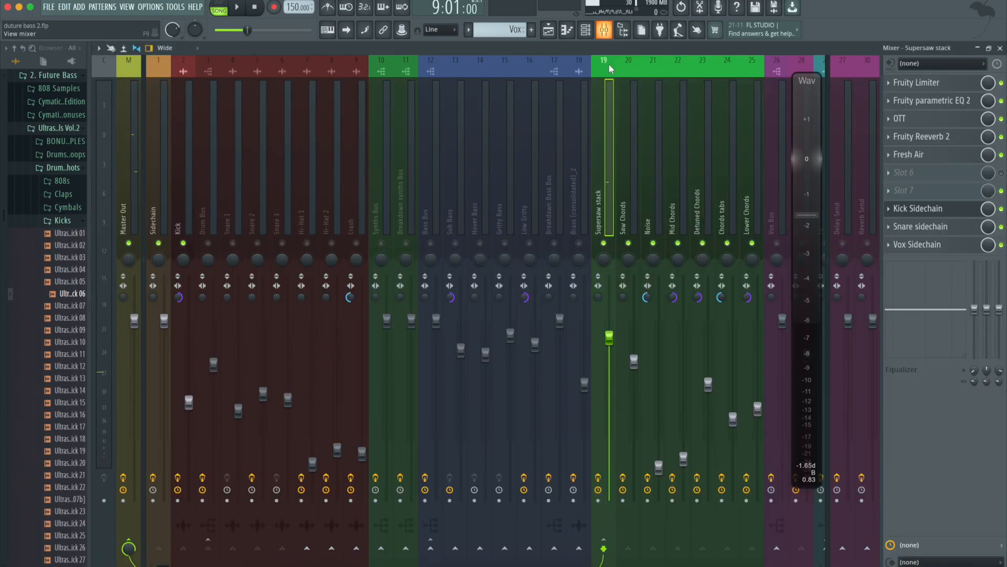
pyautogui.click(938, 218)
pyautogui.press('space')
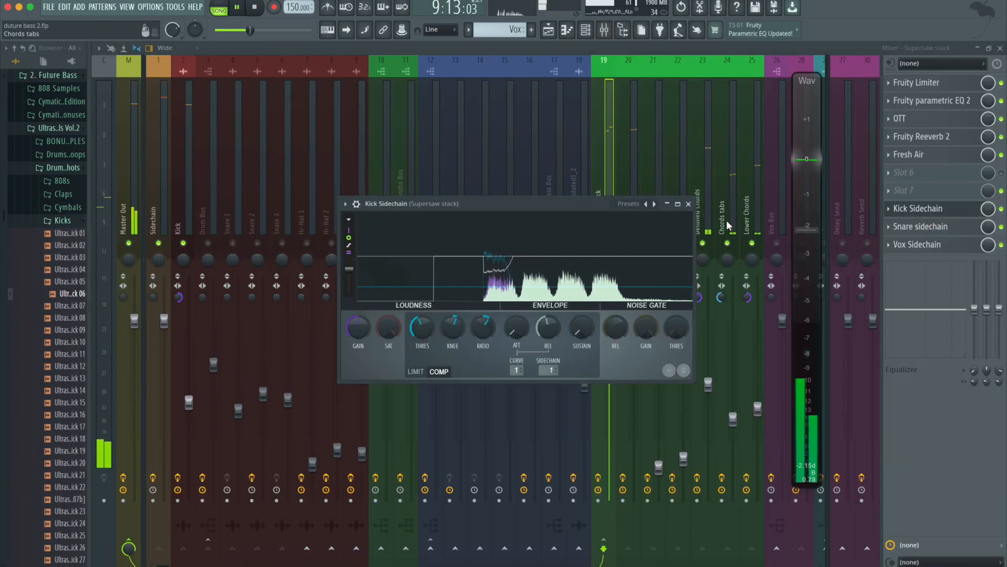
pyautogui.press('space')
pyautogui.press('Escape')
pyautogui.click(932, 227)
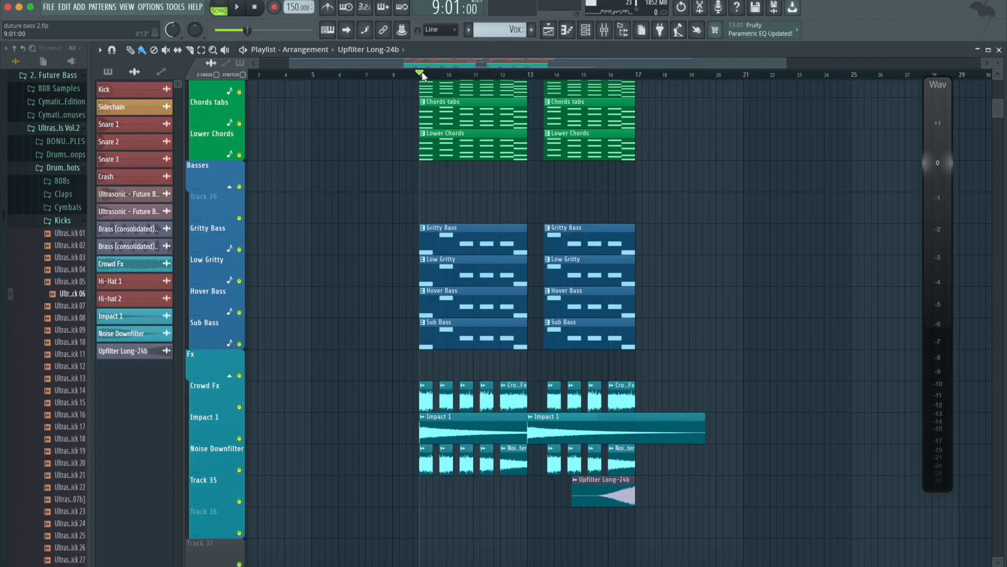
# Solo the Gritty Bass, Low Gritty, Hover Bass and Sub Bass playlist tracks in turn and listen to each layer.
pyautogui.keyDown('ctrl'); pyautogui.click(239, 250); pyautogui.keyUp('ctrl')
pyautogui.press('space')
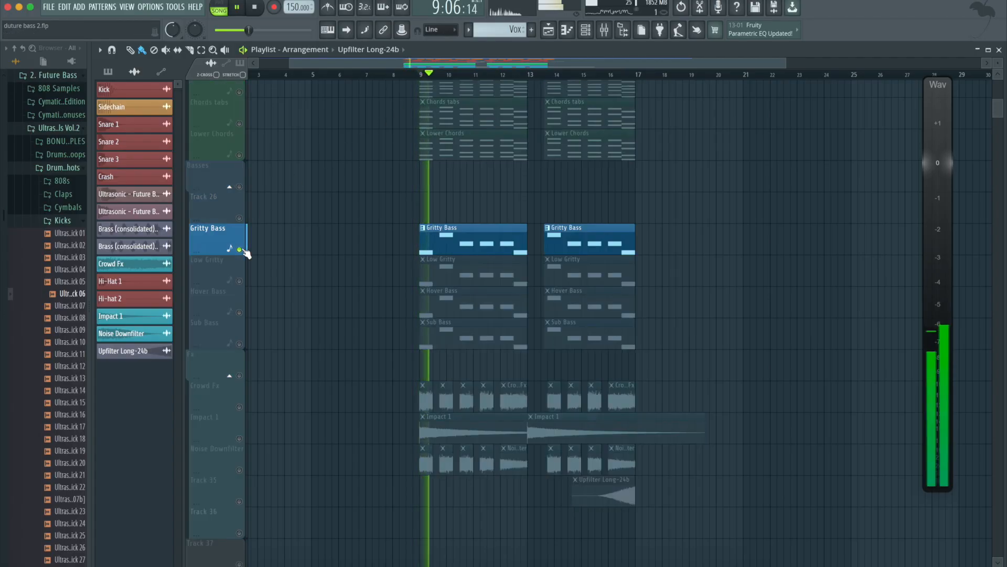
pyautogui.press('space')
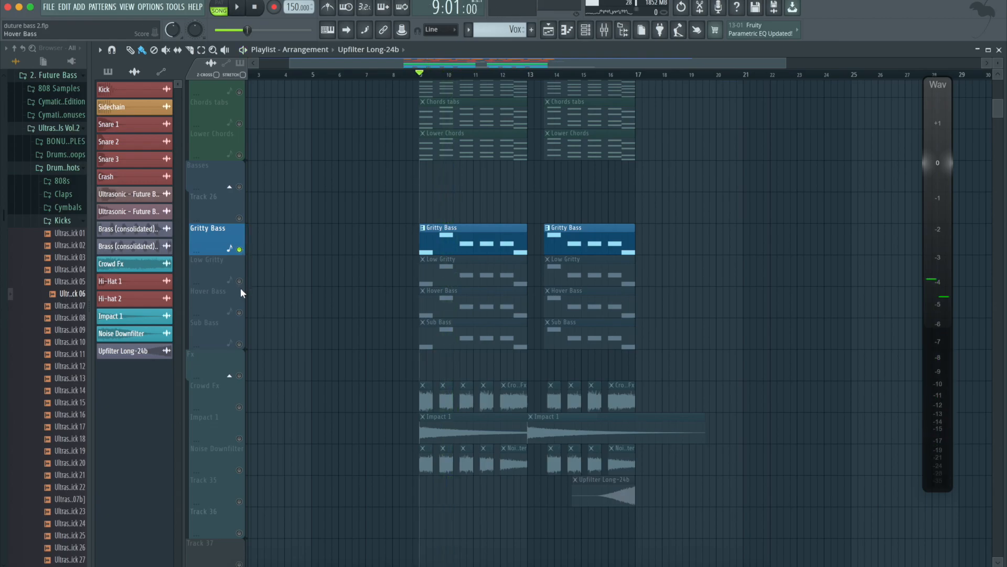
pyautogui.keyDown('ctrl'); pyautogui.click(239, 280); pyautogui.keyUp('ctrl')
pyautogui.press('space')
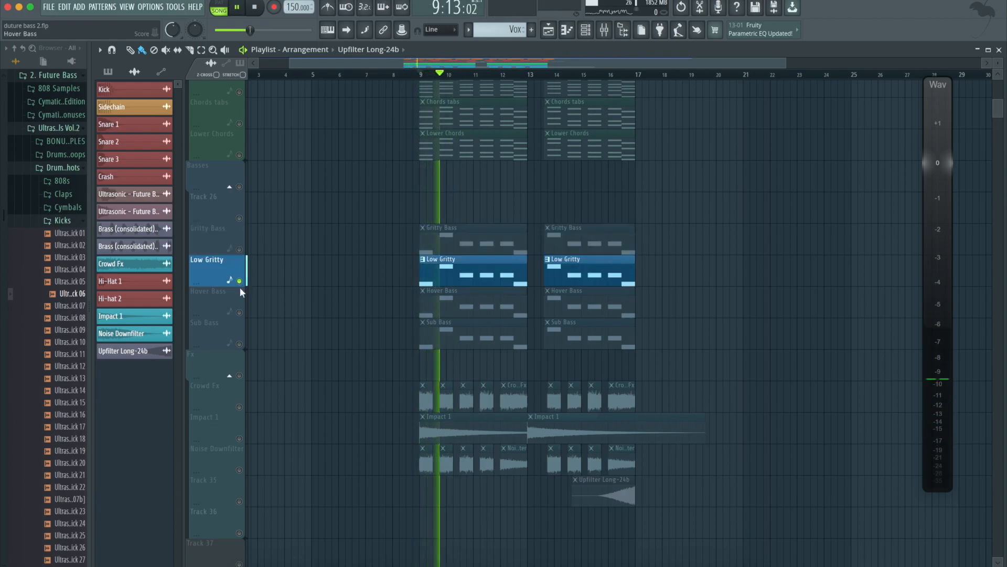
pyautogui.press('space')
pyautogui.rightClick(239, 312)
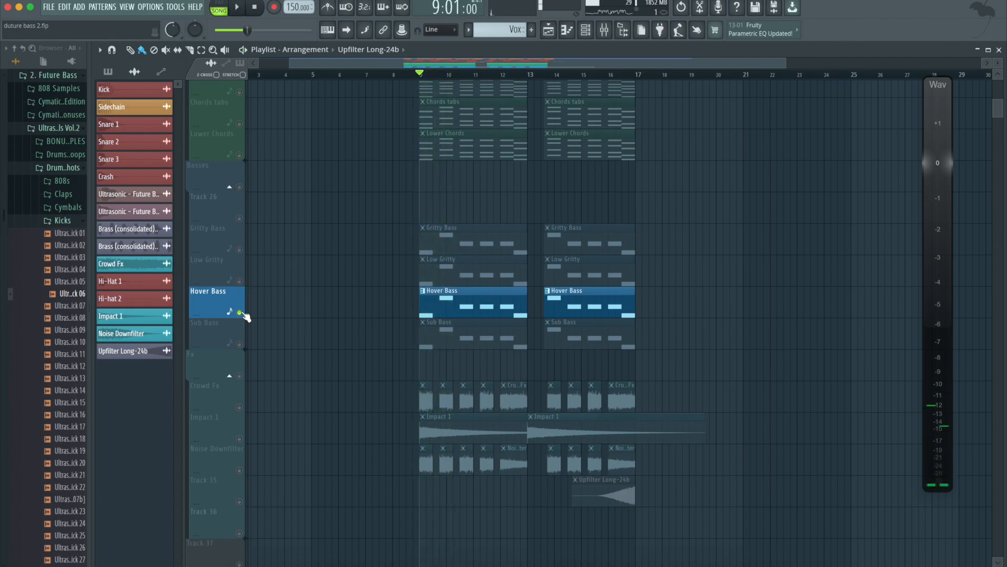
pyautogui.rightClick(239, 344)
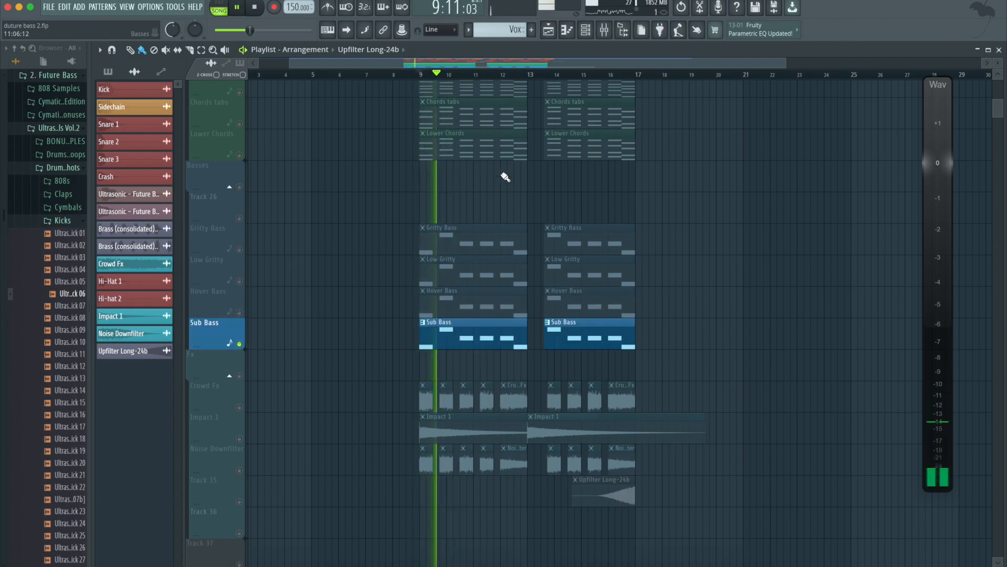
# Show the Unsorted group in the channel rack and bring up the Low Gritty channel in the mixer.
pyautogui.click(587, 35)
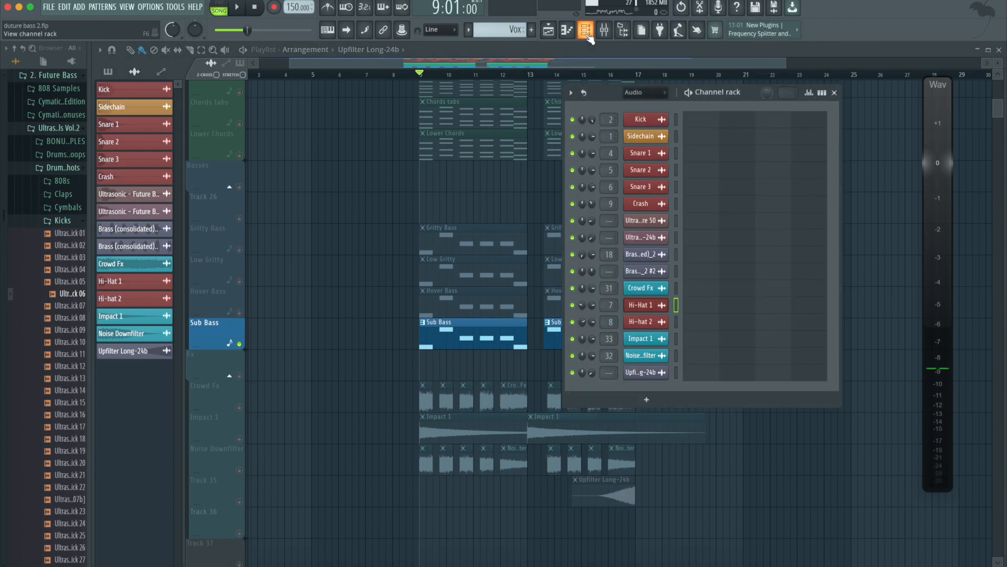
pyautogui.click(643, 140)
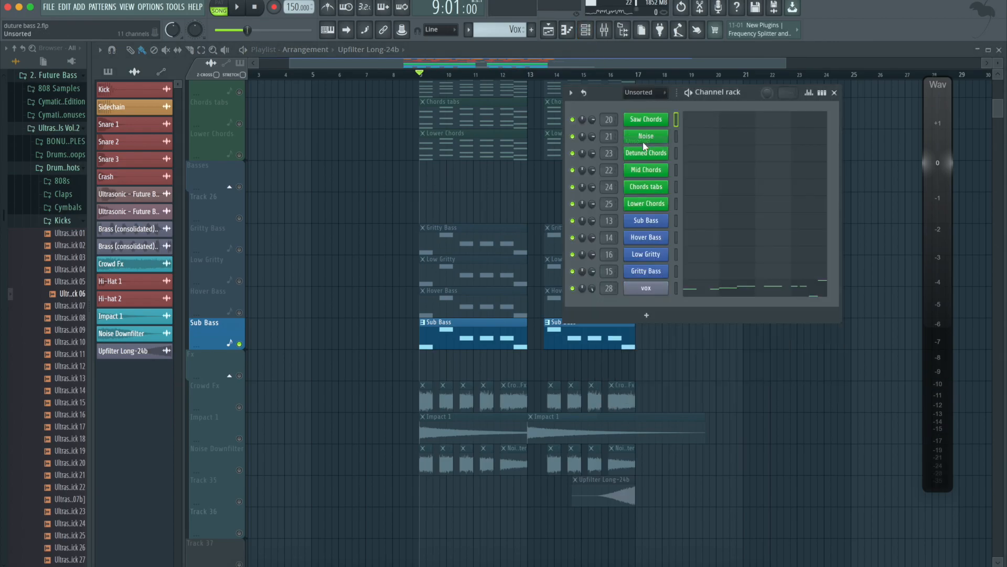
pyautogui.click(386, 225)
pyautogui.click(606, 32)
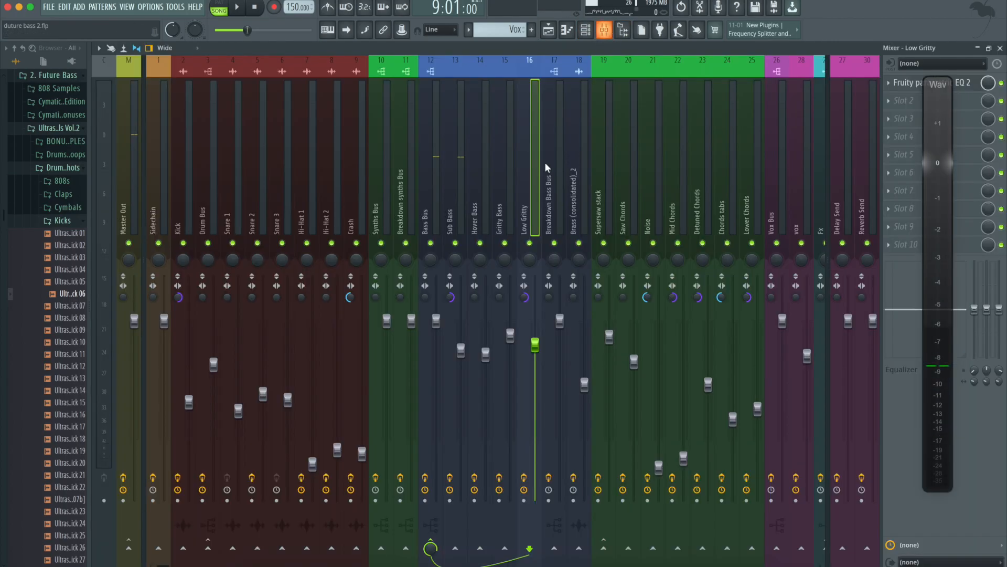
# Solo the Sub Bass and Hover Bass mixer channels in turn during playback and inspect each one's Fruity Parametric EQ 2.
pyautogui.rightClick(456, 242)
pyautogui.press('space')
pyautogui.click(903, 82)
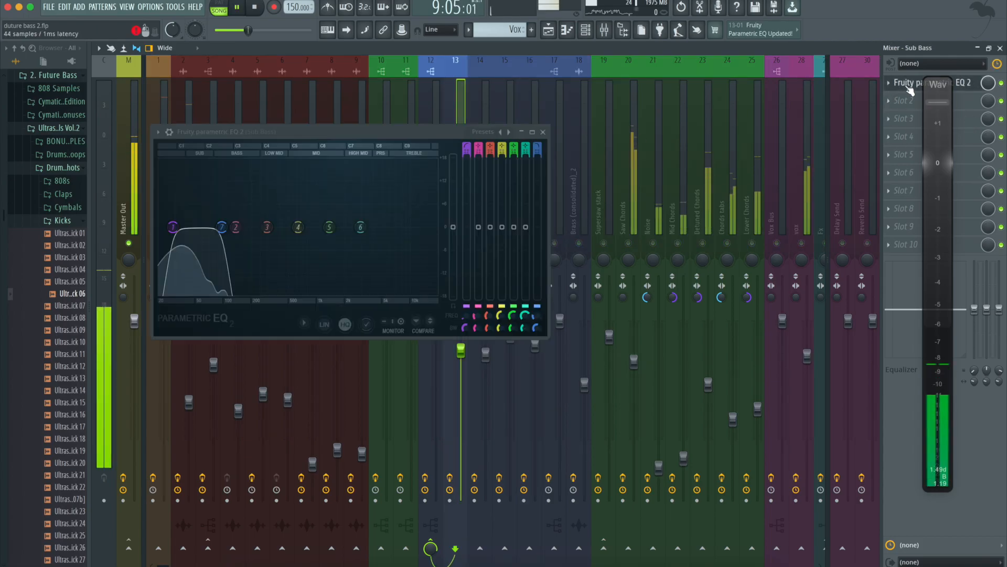
pyautogui.click(543, 132)
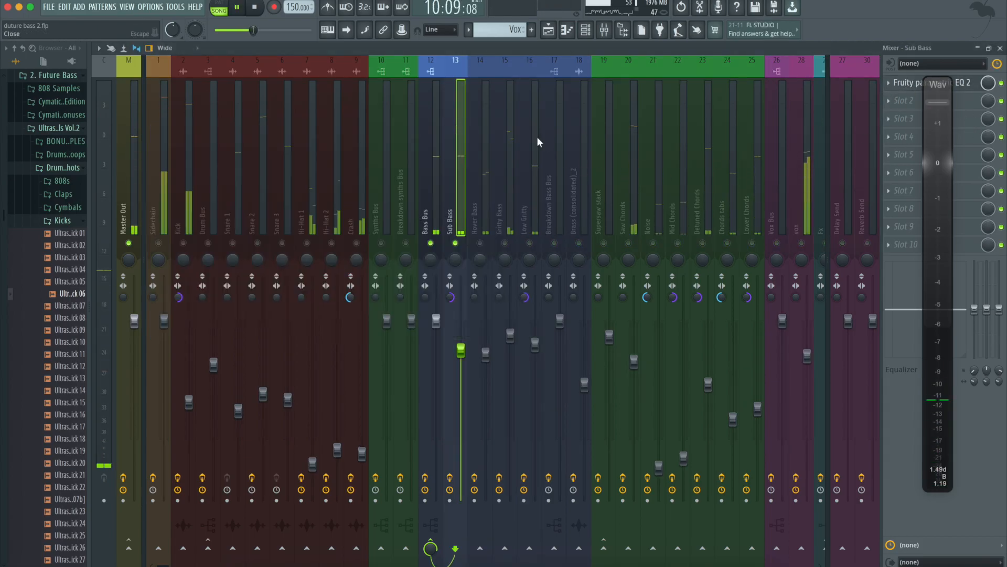
pyautogui.rightClick(480, 243)
pyautogui.click(916, 84)
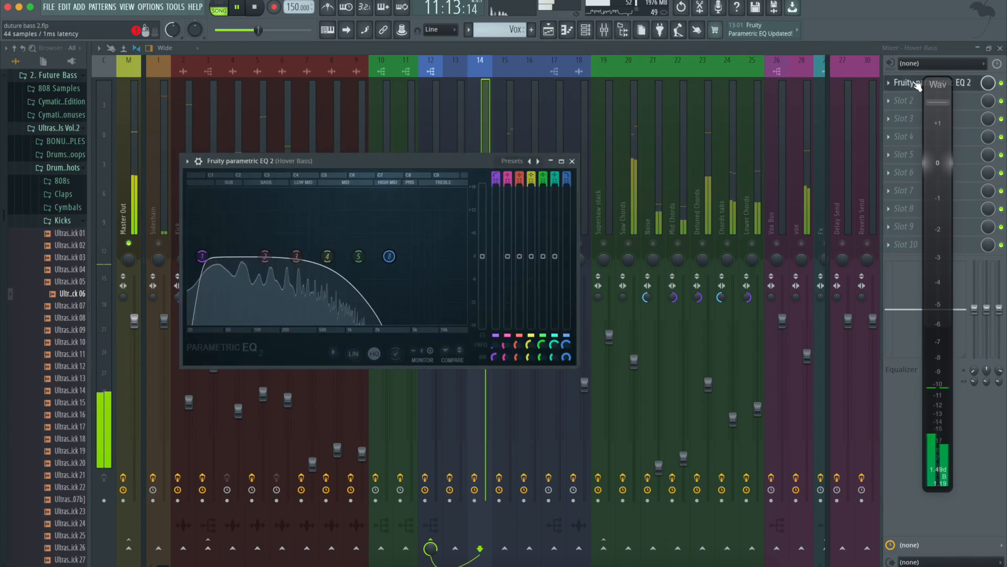
pyautogui.click(572, 161)
# Solo the Gritty Bass mixer channel and inspect its Fruity Blood Overdrive and Fruity Parametric EQ 2 during playback.
pyautogui.rightClick(504, 243)
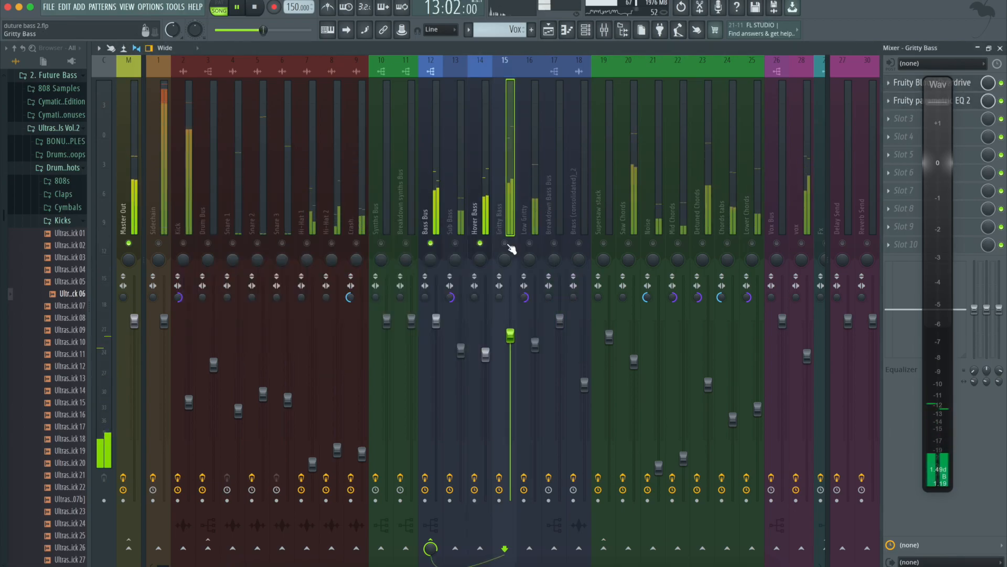
pyautogui.click(916, 84)
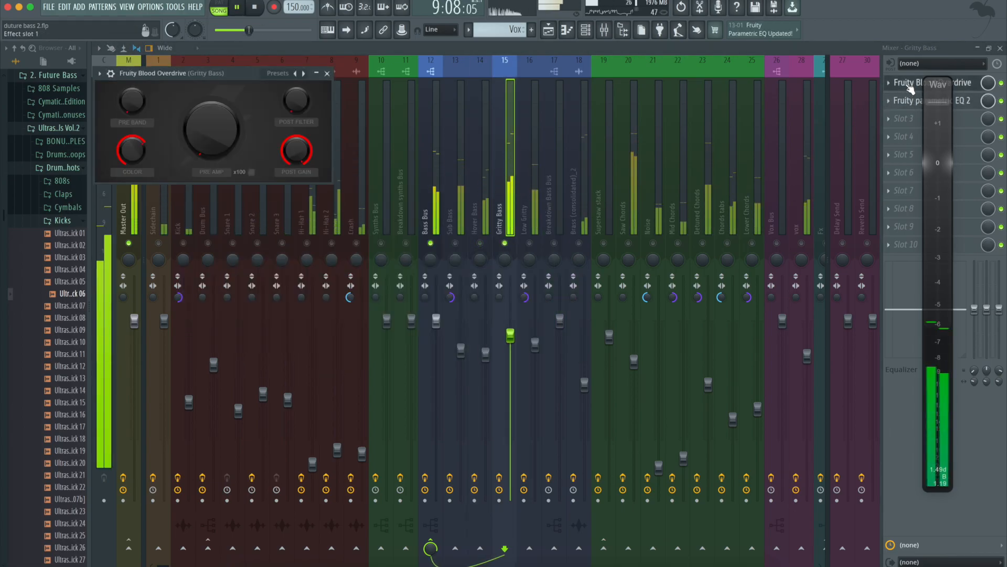
pyautogui.click(915, 99)
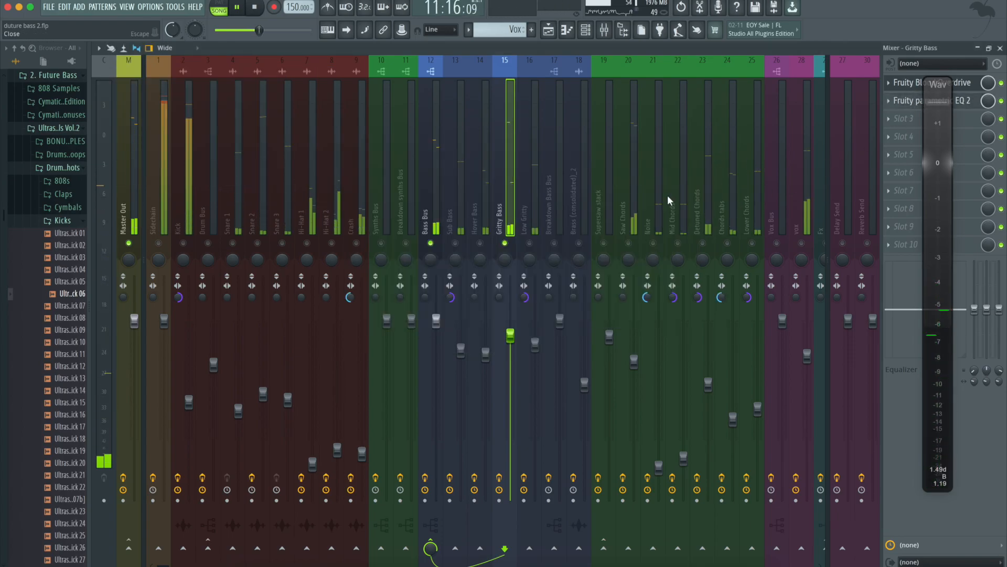
pyautogui.click(717, 145)
# Solo the Low Gritty mixer channel, inspect its Fruity Parametric EQ 2 during playback, and stop the song.
pyautogui.click(533, 226)
pyautogui.click(916, 85)
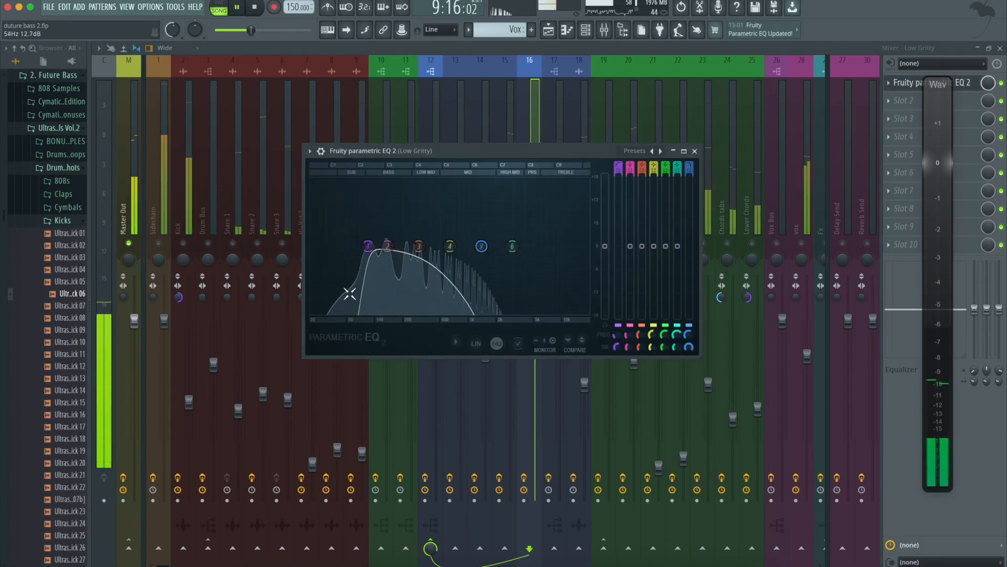
pyautogui.click(695, 151)
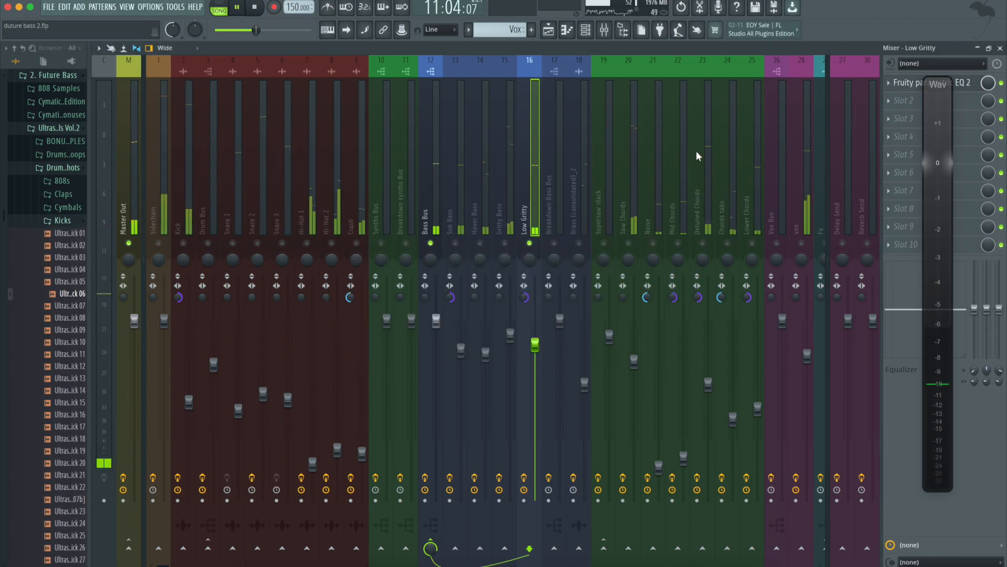
pyautogui.press('space')
# Enable the Gritty Bass, Hover Bass and Sub Bass channels alongside Low Gritty and listen to the four bass layers together.
pyautogui.click(505, 243)
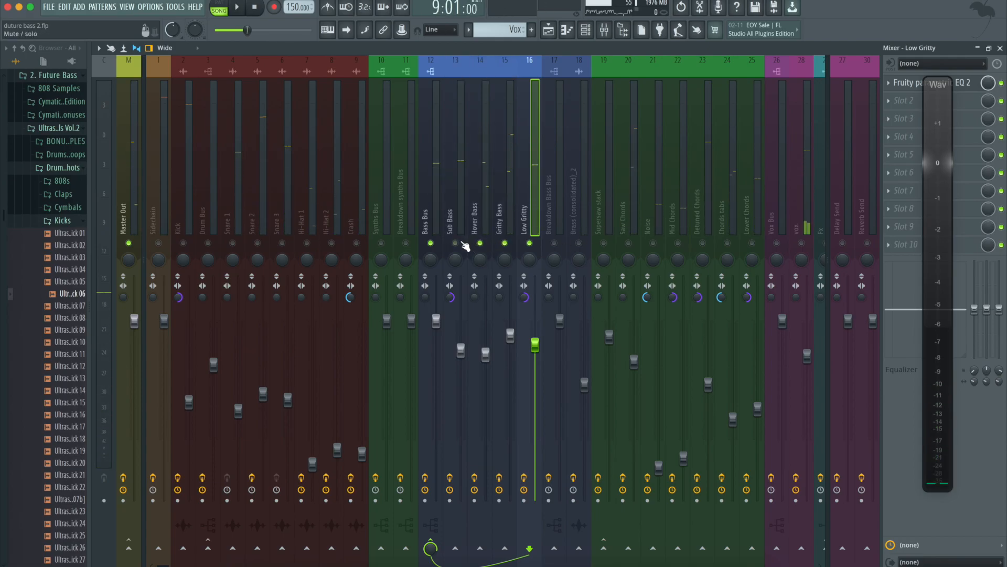
pyautogui.click(462, 243)
pyautogui.press('space')
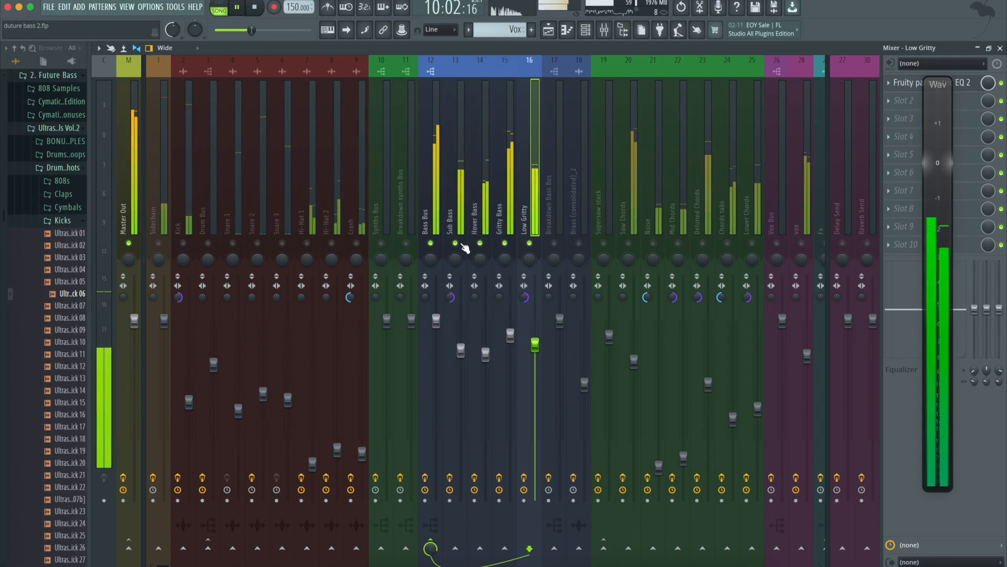
pyautogui.press('space')
# Solo and unsolo the Bass Bus to reactivate all mixer channels, and return to the playlist's Fx tracks.
pyautogui.keyDown('ctrl'); pyautogui.click(430, 243); pyautogui.keyUp('ctrl')
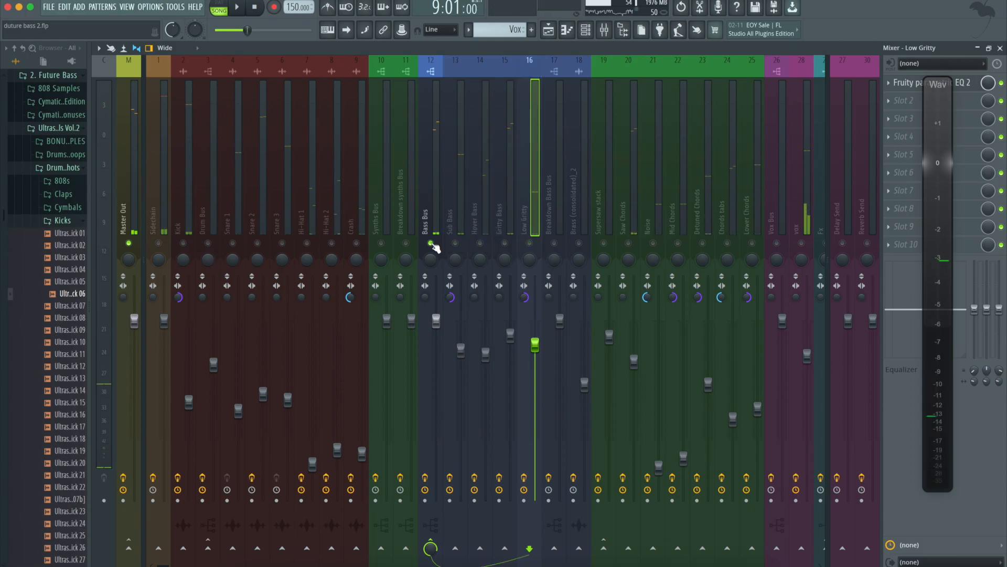
pyautogui.keyDown('ctrl'); pyautogui.click(430, 242); pyautogui.keyUp('ctrl')
pyautogui.press('space')
pyautogui.press('space')
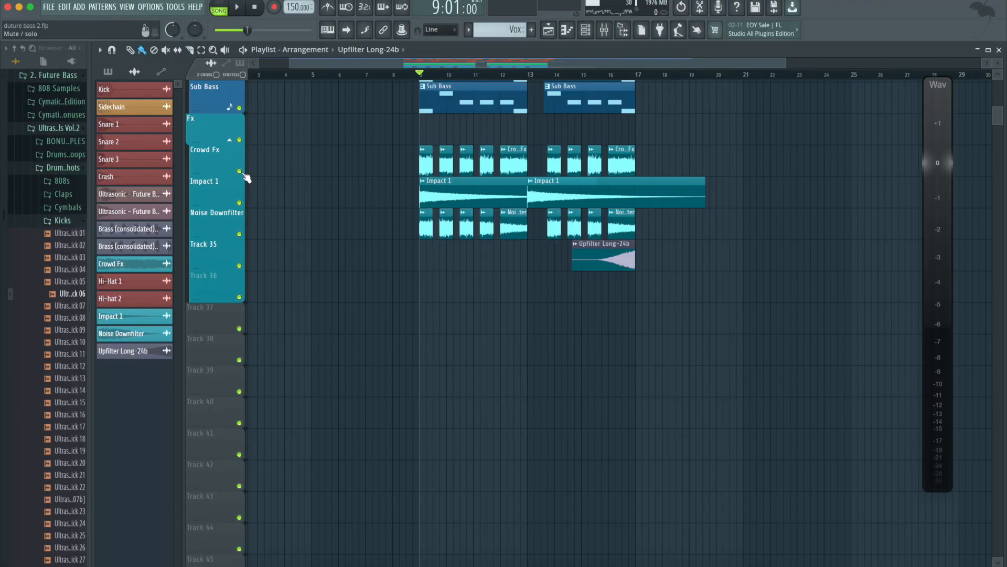
# Solo the Crowd Fx, Impact 1 and Noise Downfilter playlist tracks in turn and listen to each effect.
pyautogui.keyDown('ctrl'); pyautogui.click(240, 172); pyautogui.keyUp('ctrl')
pyautogui.press('space')
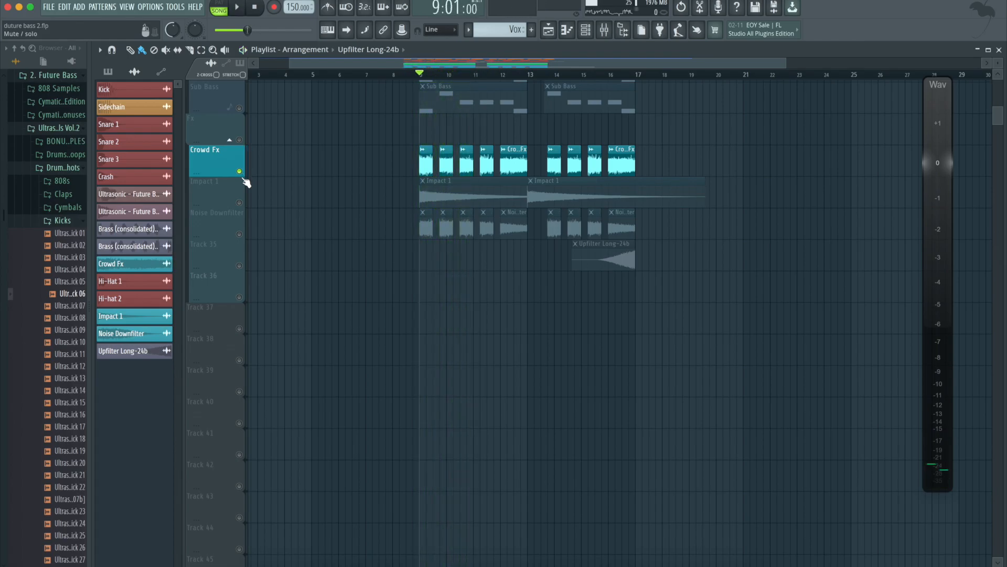
pyautogui.keyDown('ctrl'); pyautogui.click(239, 202); pyautogui.keyUp('ctrl')
pyautogui.press('space')
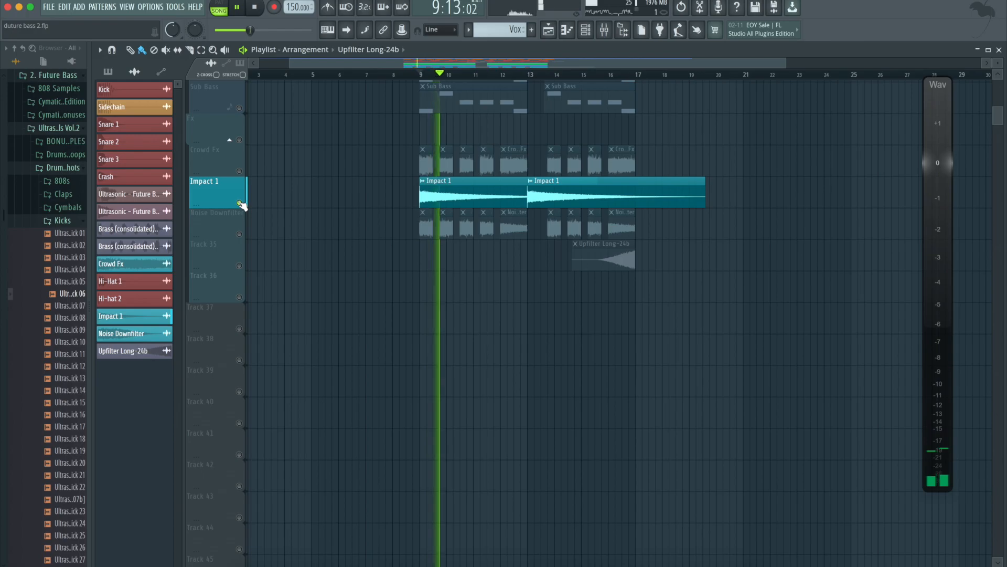
pyautogui.keyDown('ctrl'); pyautogui.click(239, 235); pyautogui.keyUp('ctrl')
pyautogui.press('space')
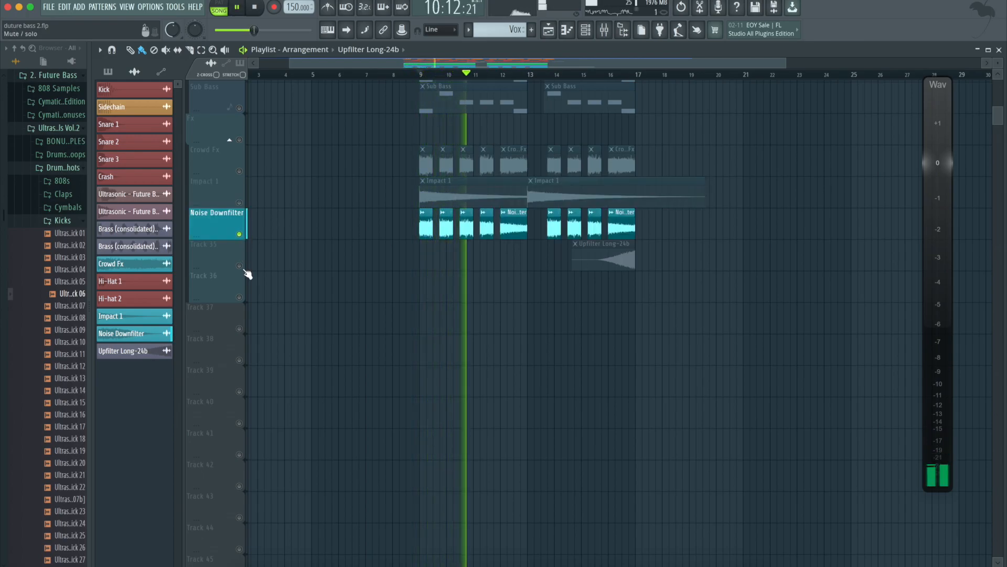
# Solo Track 35, play its Upfilter Long-24b riser from about bar 16, and unsolo the track.
pyautogui.keyDown('ctrl'); pyautogui.click(239, 265); pyautogui.keyUp('ctrl')
pyautogui.press('space')
pyautogui.click(610, 76)
pyautogui.press('space')
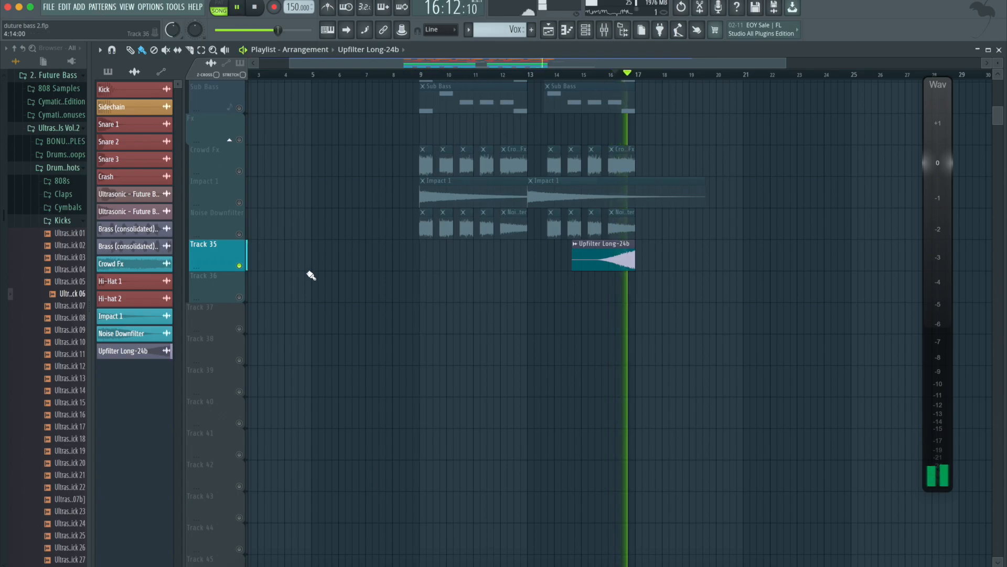
pyautogui.keyDown('ctrl'); pyautogui.click(242, 267); pyautogui.keyUp('ctrl')
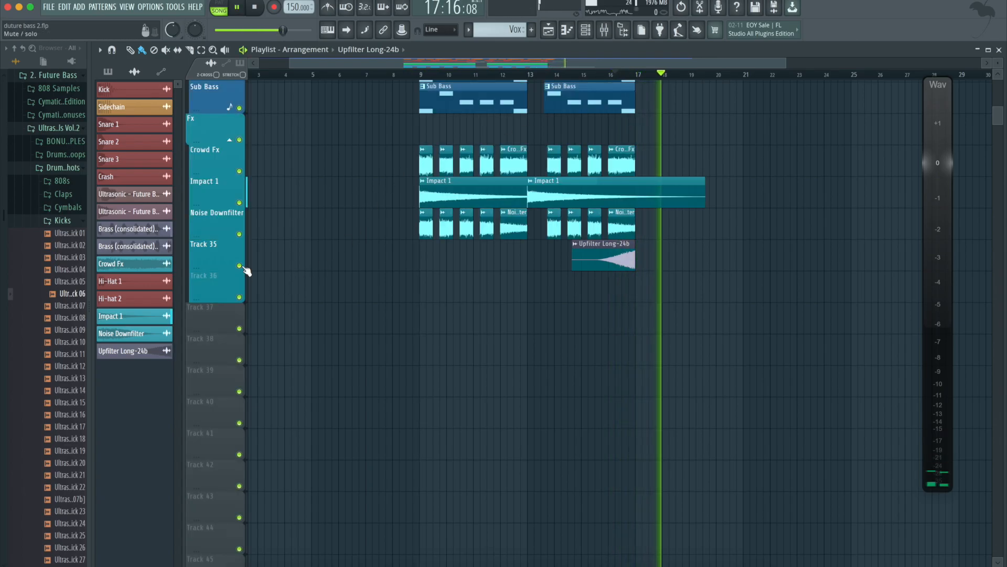
pyautogui.press('space')
# Show the mixer, select the Fx bus, and open its Fruity Parametric EQ 2.
pyautogui.click(604, 30)
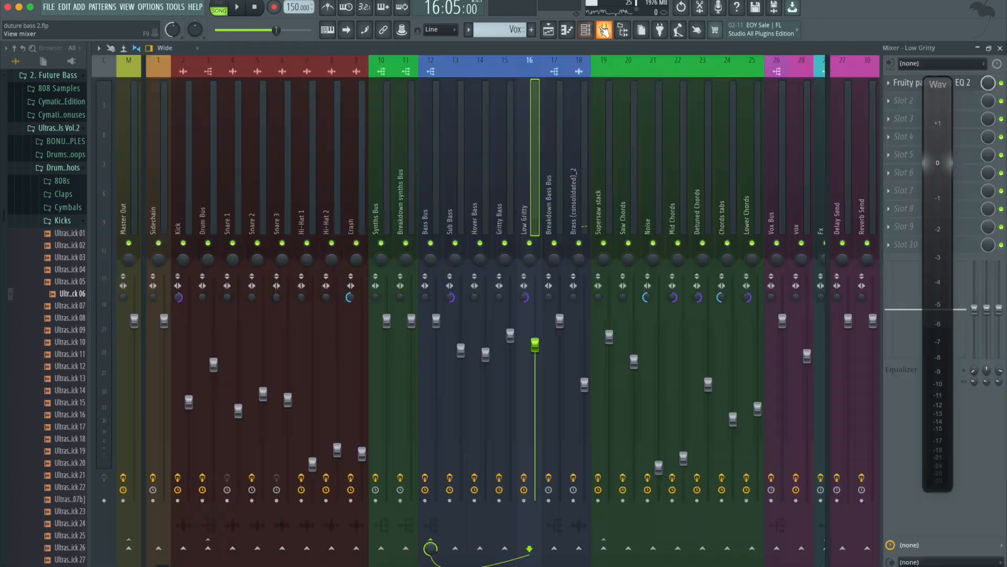
pyautogui.click(643, 139)
pyautogui.hscroll(5, 641, 135)
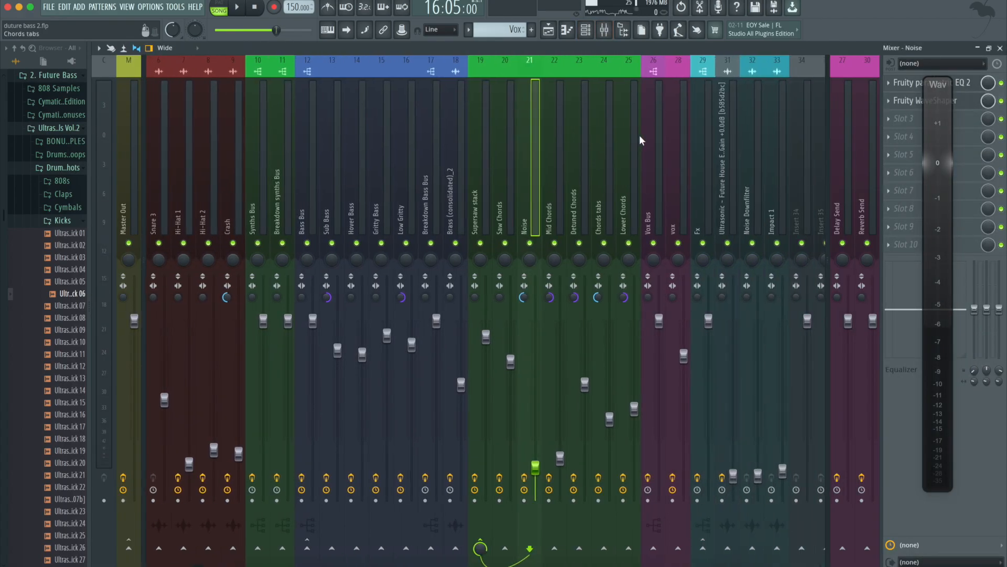
pyautogui.click(442, 192)
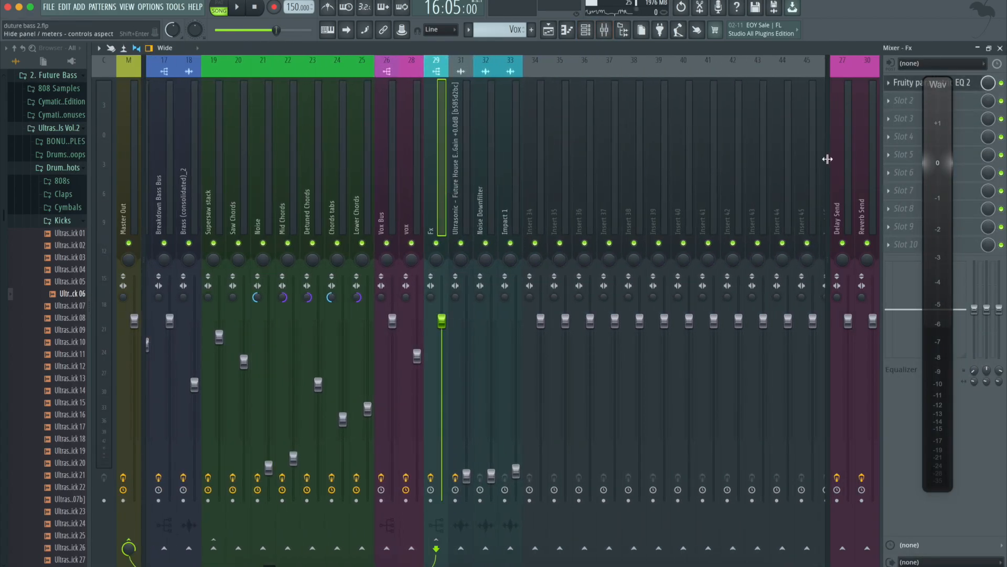
pyautogui.click(916, 84)
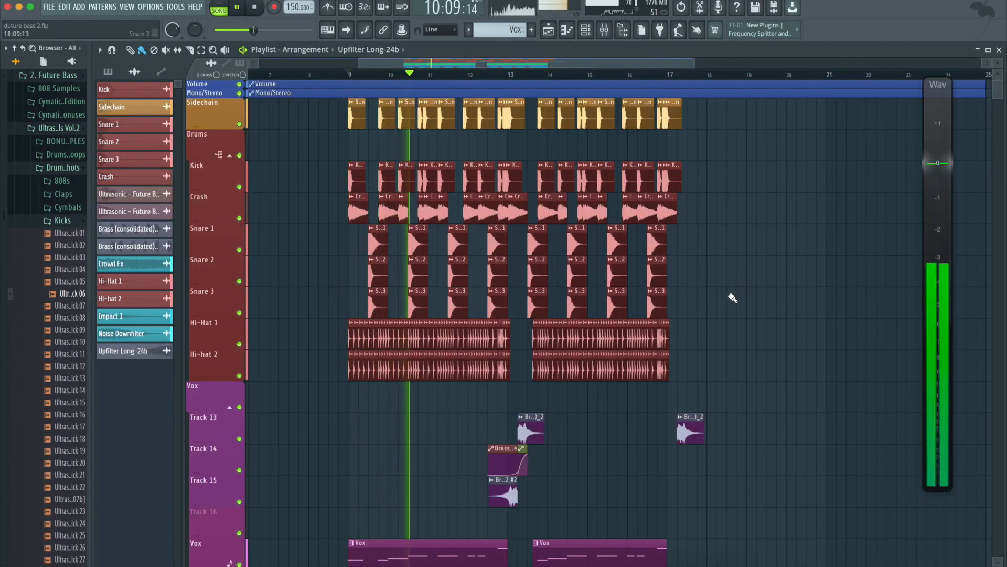
# Review the playlist from the drums down to the Fx tracks during full playback, and bring up the Master Out mixer channel.
pyautogui.scroll(-3, 731, 295)
pyautogui.scroll(-6, 733, 298)
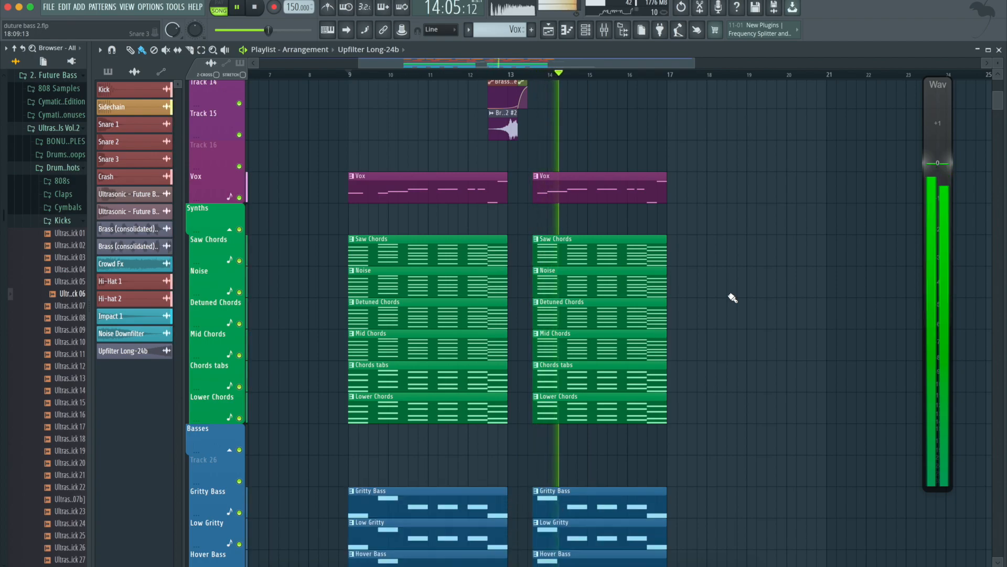
pyautogui.scroll(-5, 733, 298)
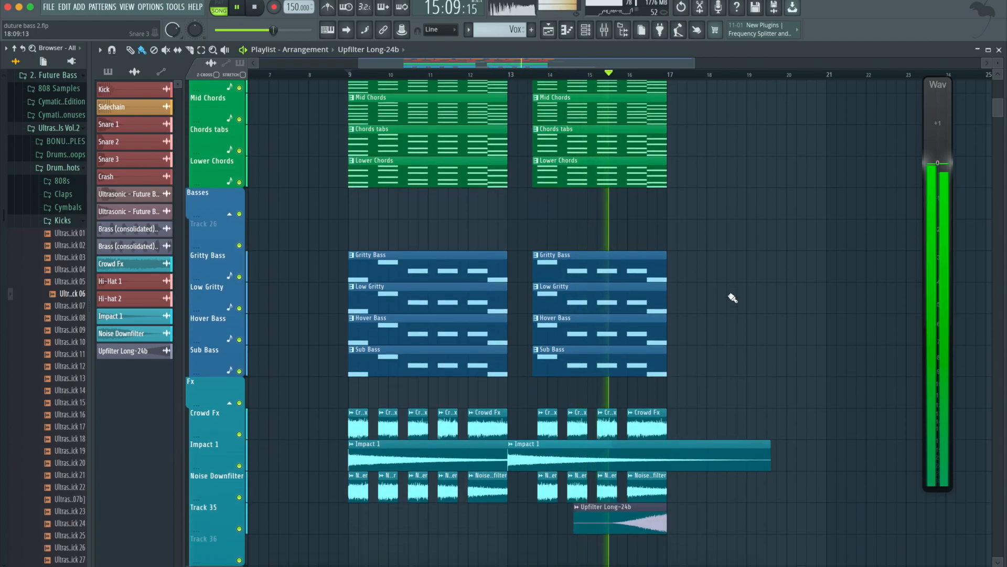
pyautogui.click(604, 30)
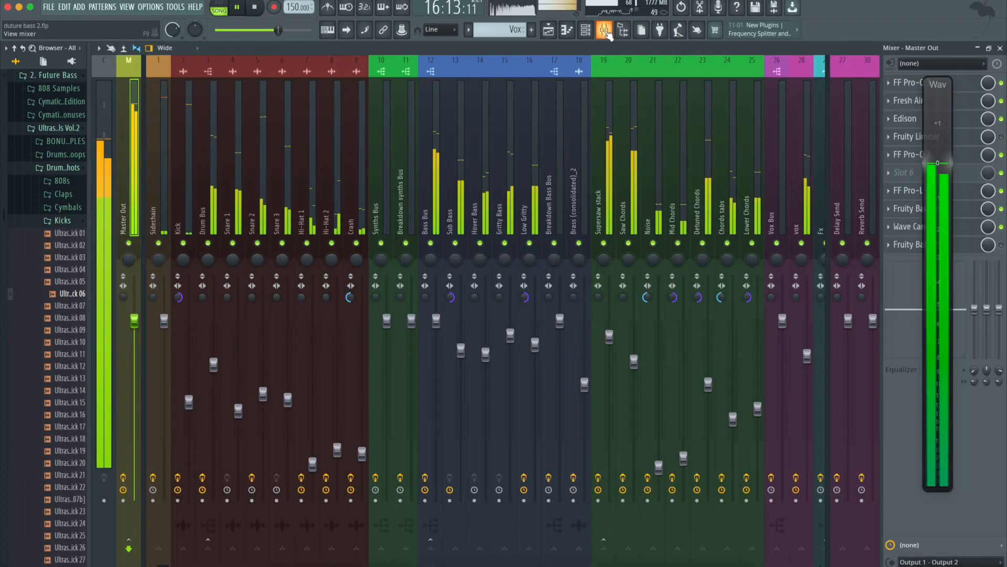